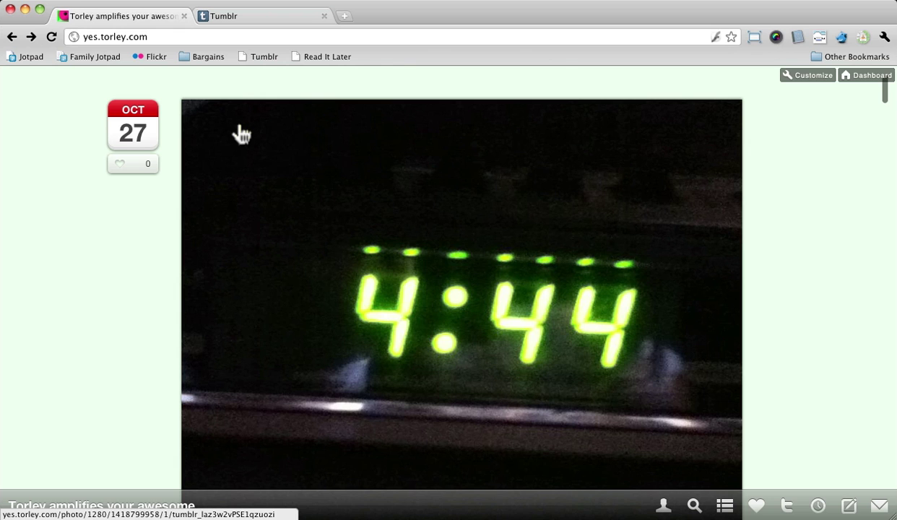
Load torley.com/blog in a new browser tab
key("super+t")
type("torl")
key("Right")
type("/blog")
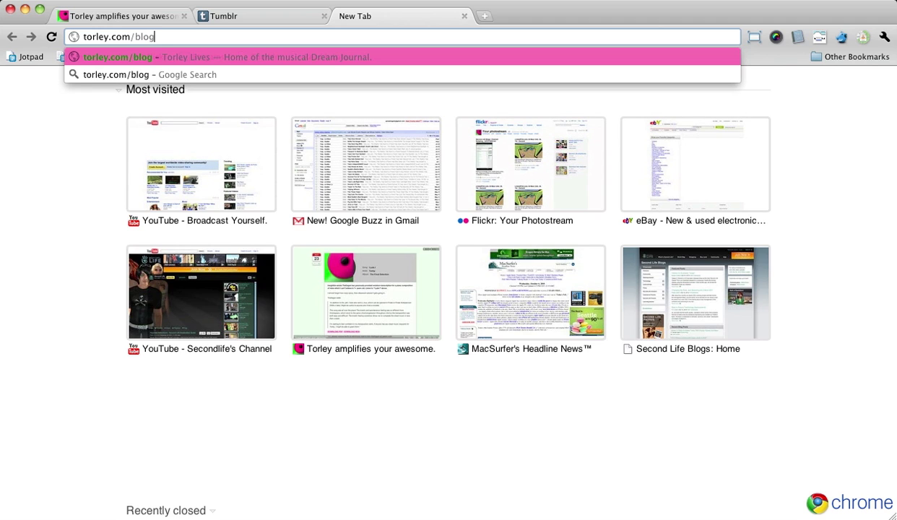
key("Return")
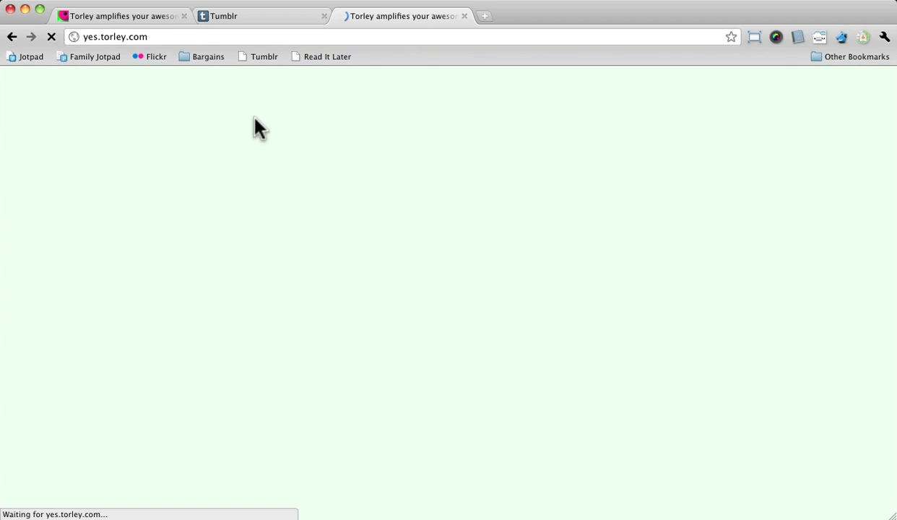
Search the web for 'torley blog' from the address bar
left_click(390, 36)
type("torley ")
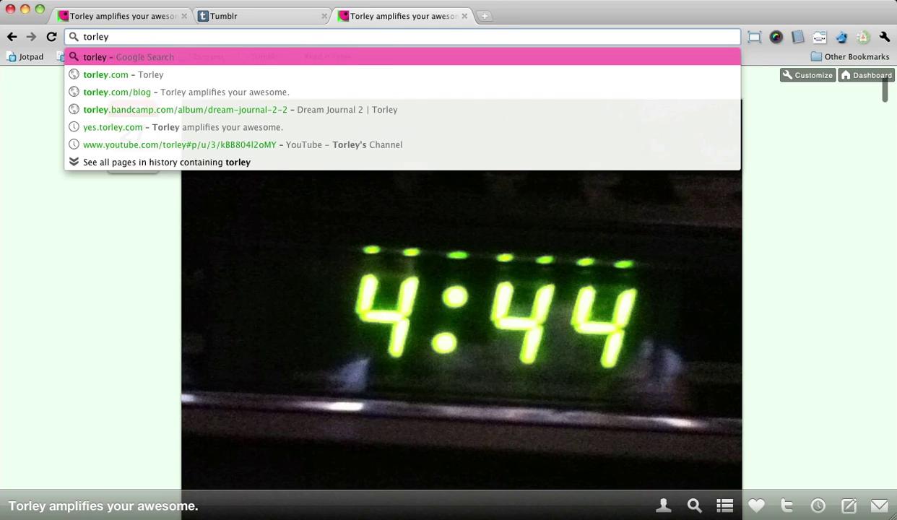
type("blog")
key("Return")
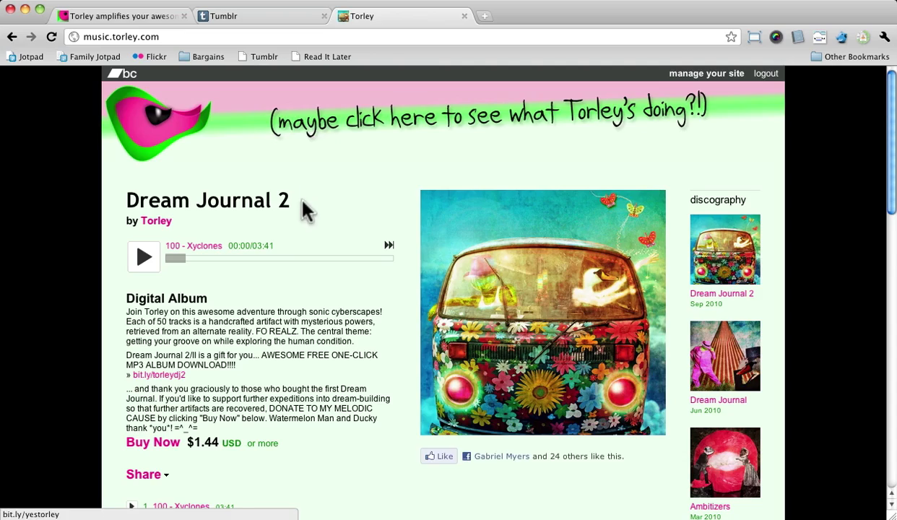
Browse the Dream Journal 2 album page, then follow its banner link to yes.torley.com
scroll(304, 209, "down", 3)
scroll(307, 212, "down", 3)
scroll(307, 212, "up", 6)
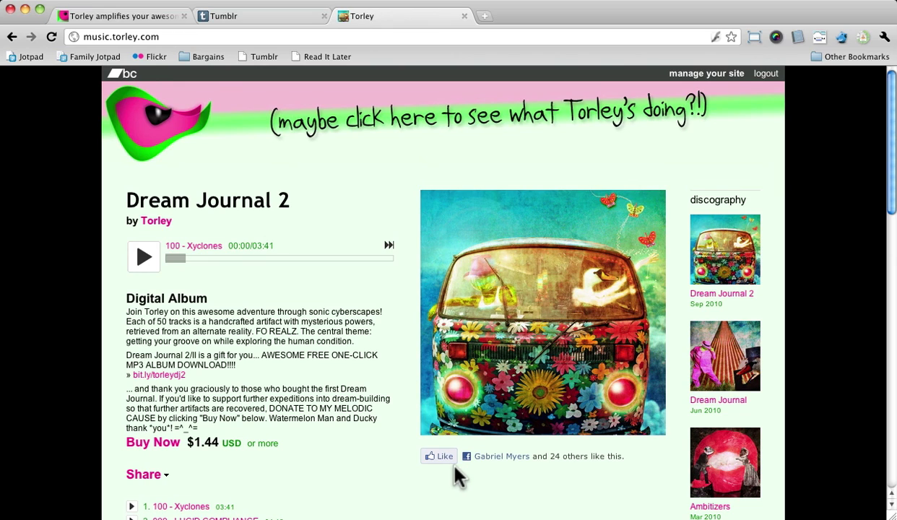
scroll(457, 474, "down", 3)
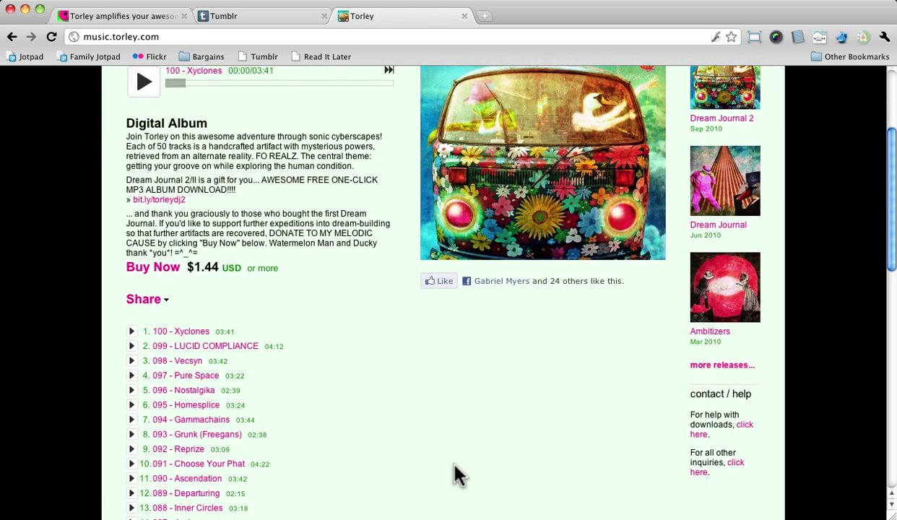
scroll(457, 473, "up", 3)
left_click(458, 124)
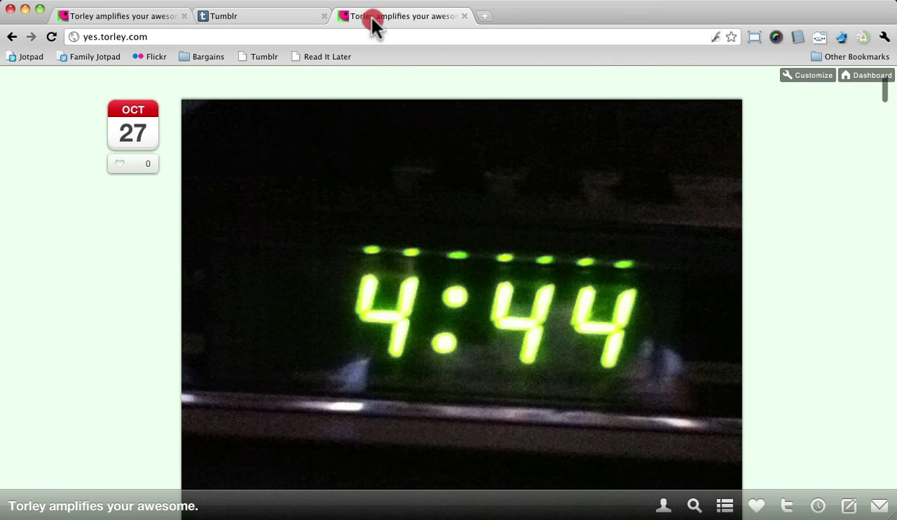
Close the third tab, return to the first blog tab and start scrolling the posts
middle_click(374, 24)
left_click(150, 21)
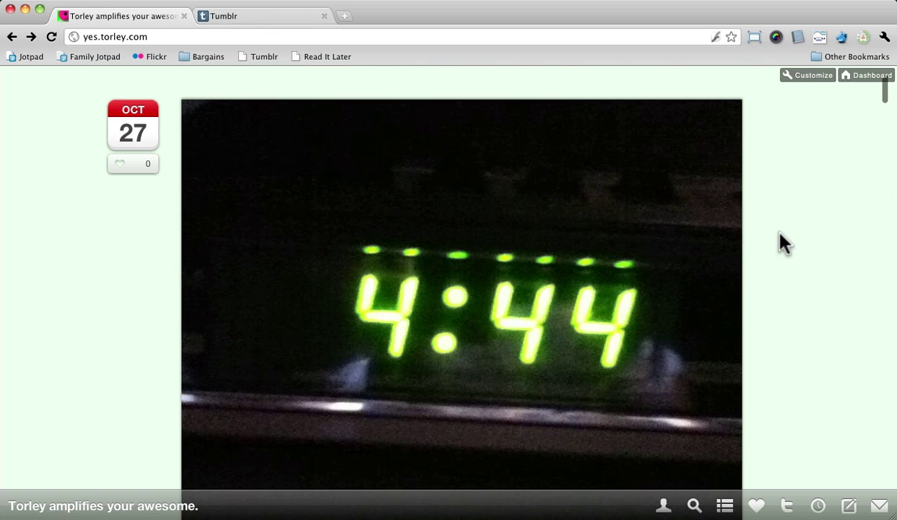
scroll(780, 249, "down", 2)
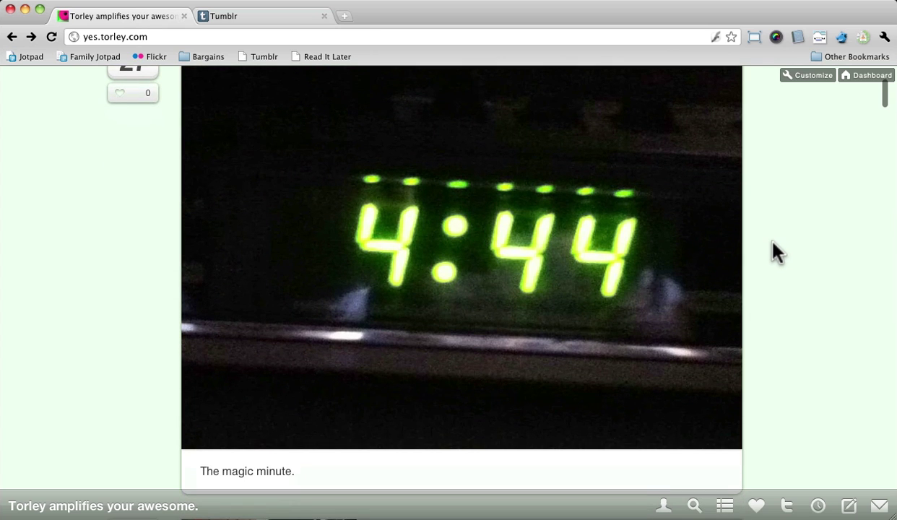
scroll(767, 245, "down", 5)
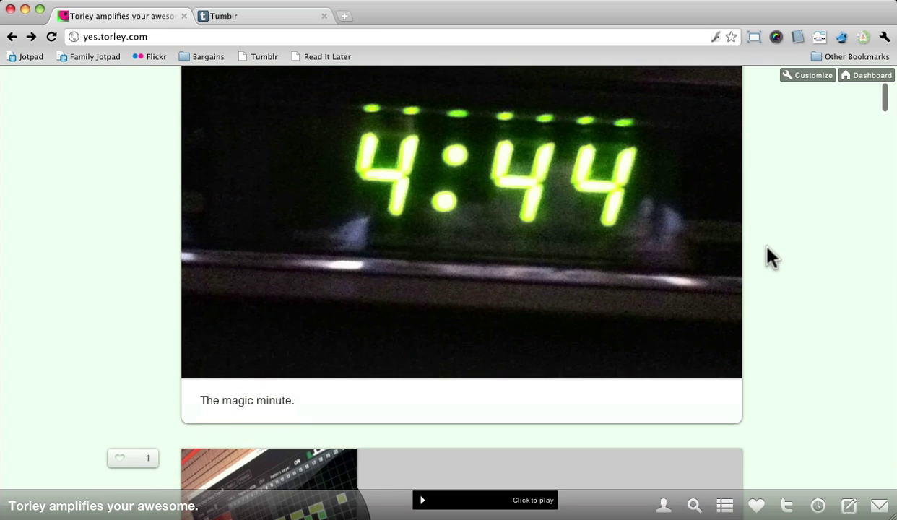
scroll(771, 256, "down", 10)
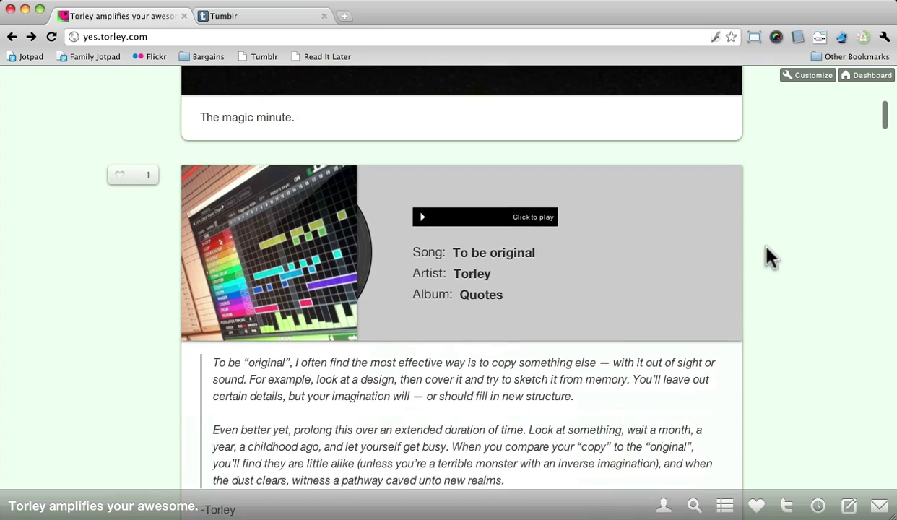
scroll(771, 257, "down", 4)
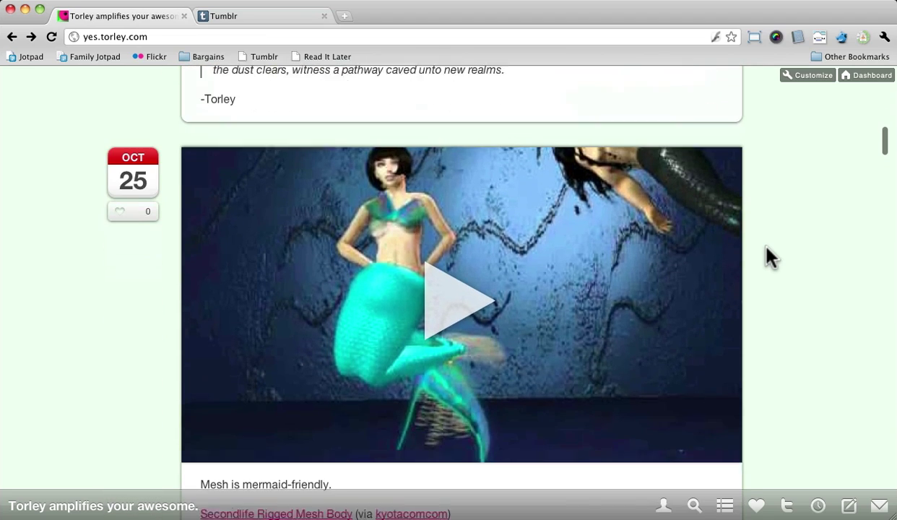
scroll(769, 256, "up", 20)
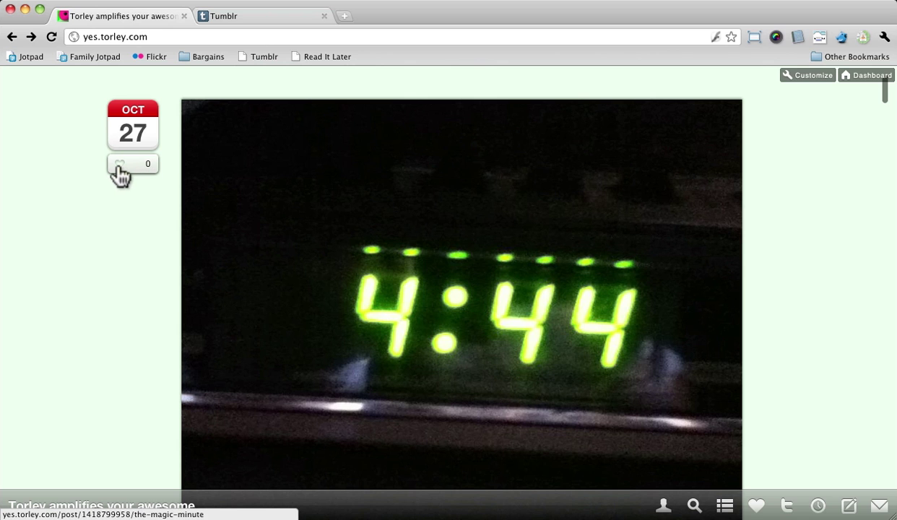
Scroll down to the Mass Effect 2 - Chase Tela Vasir with Vanguard Charge video
scroll(125, 303, "down", 10)
scroll(124, 298, "down", 12)
scroll(123, 305, "down", 12)
scroll(122, 306, "down", 5)
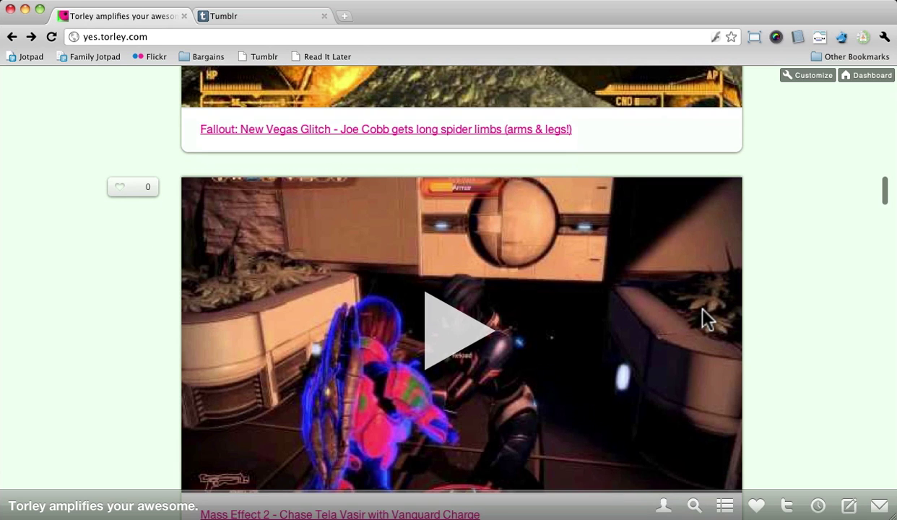
scroll(689, 315, "down", 2)
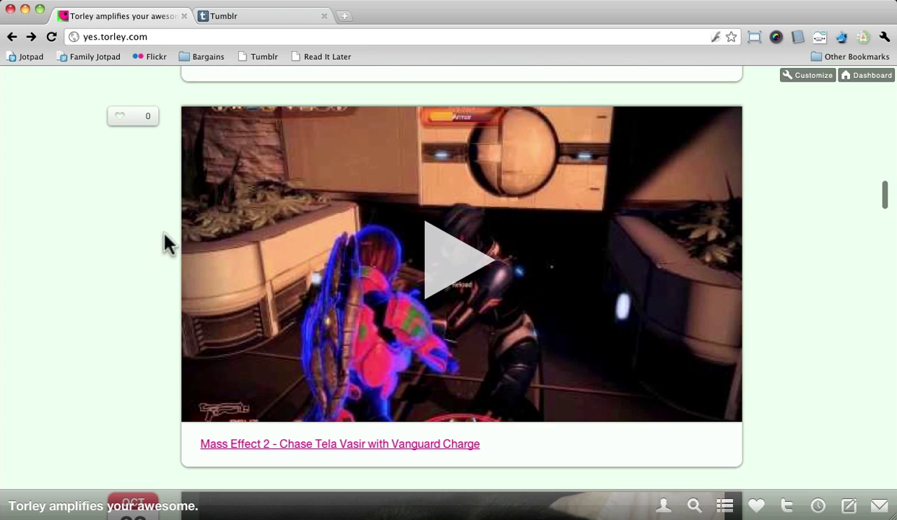
Play the Mass Effect 2 video briefly, pause it, and move on to the Oct 23 cat photo
left_click(442, 264)
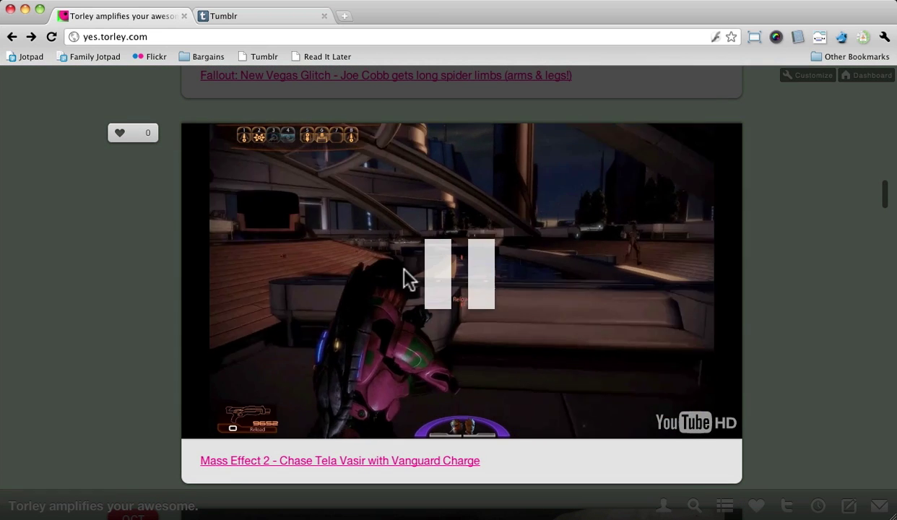
left_click(437, 274)
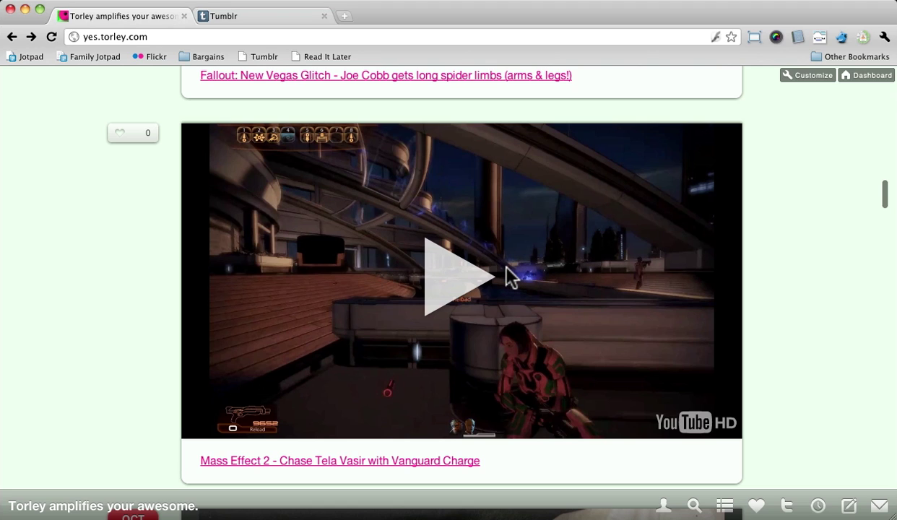
scroll(786, 374, "down", 2)
scroll(786, 374, "down", 10)
Scroll past the cat and fridge photos to the 'Lude I post from The Final Selection
scroll(782, 374, "up", 2)
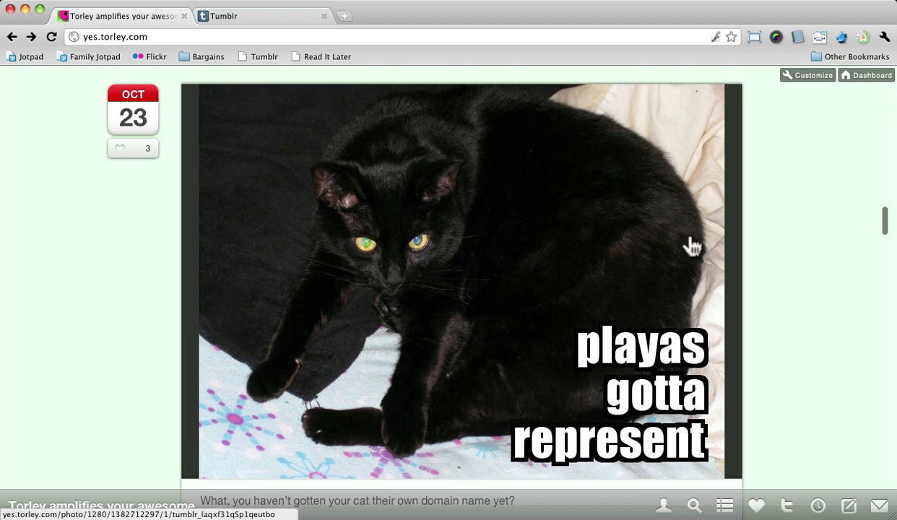
scroll(781, 316, "down", 4)
scroll(781, 318, "down", 10)
scroll(783, 318, "down", 12)
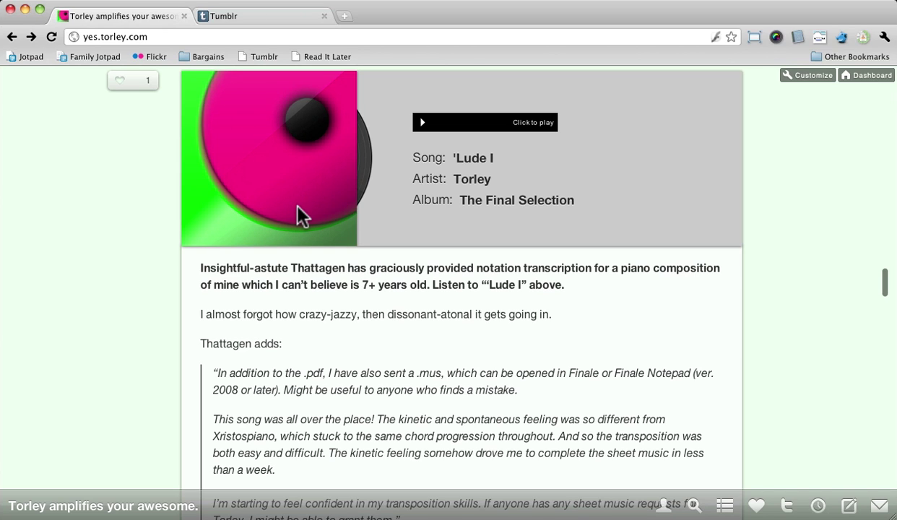
Play the 'Lude I track for a moment, then pause it
left_click(422, 125)
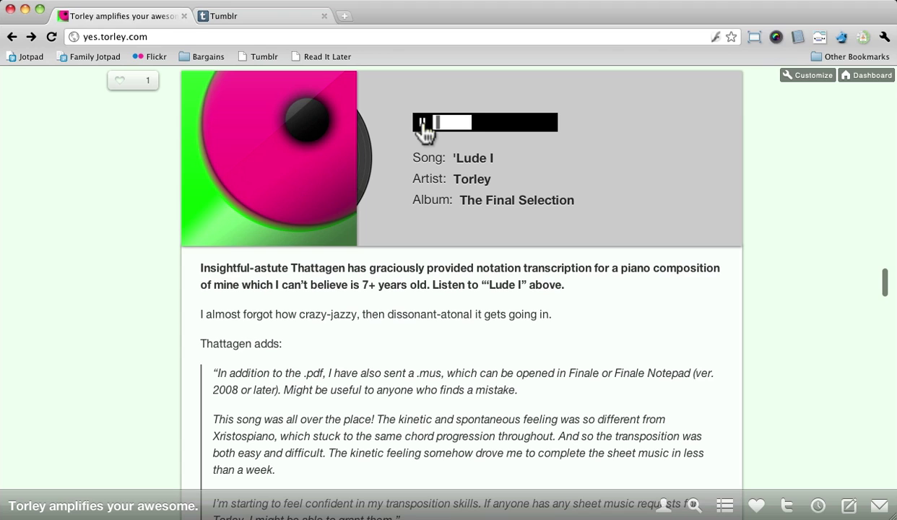
left_click(423, 124)
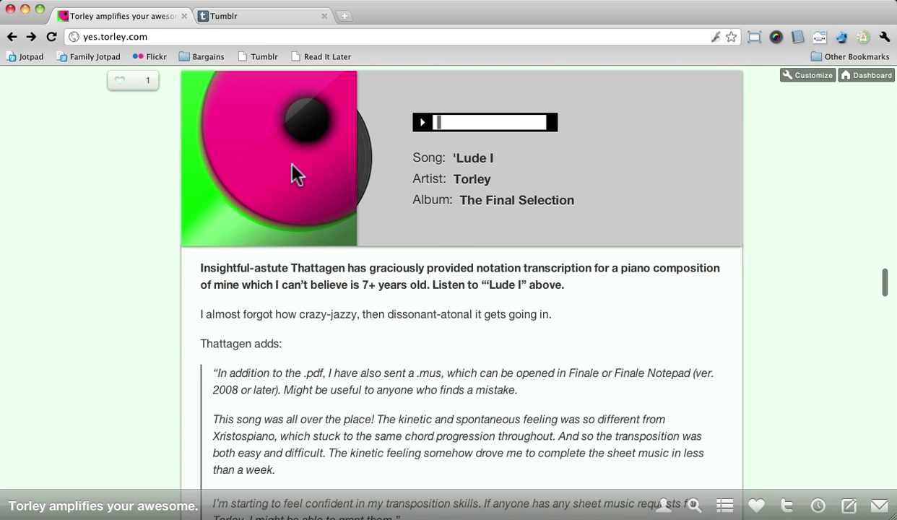
Look over the 'Lude I PDF/MUS download links and Scribd score, then reach the media mogul quote
scroll(329, 332, "down", 2)
scroll(329, 332, "down", 5)
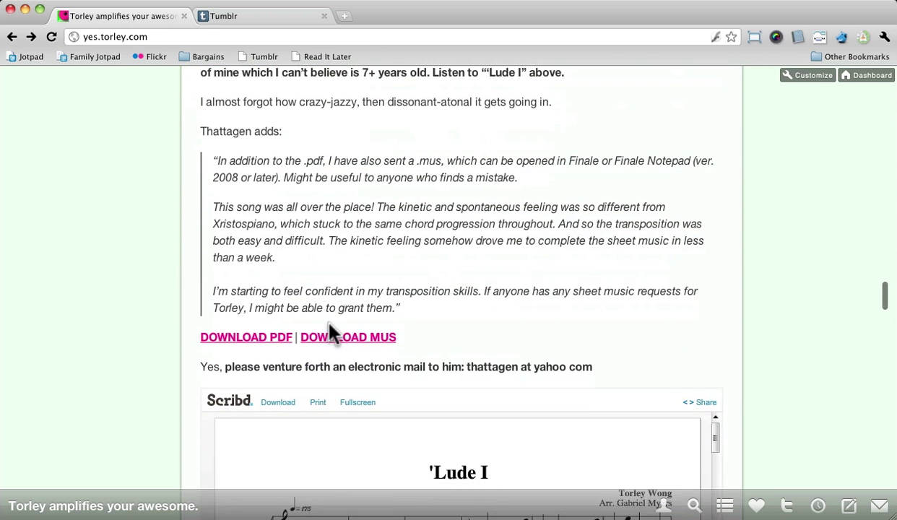
scroll(330, 332, "up", 3)
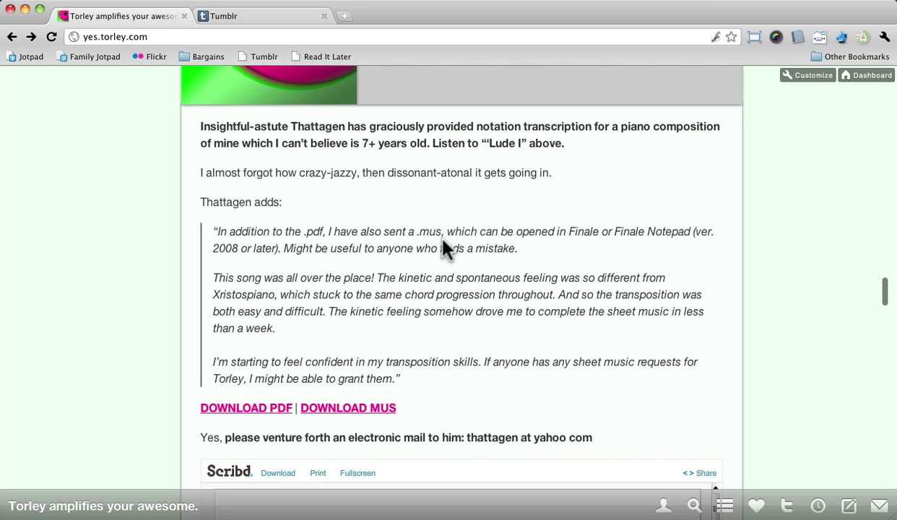
scroll(430, 318, "down", 5)
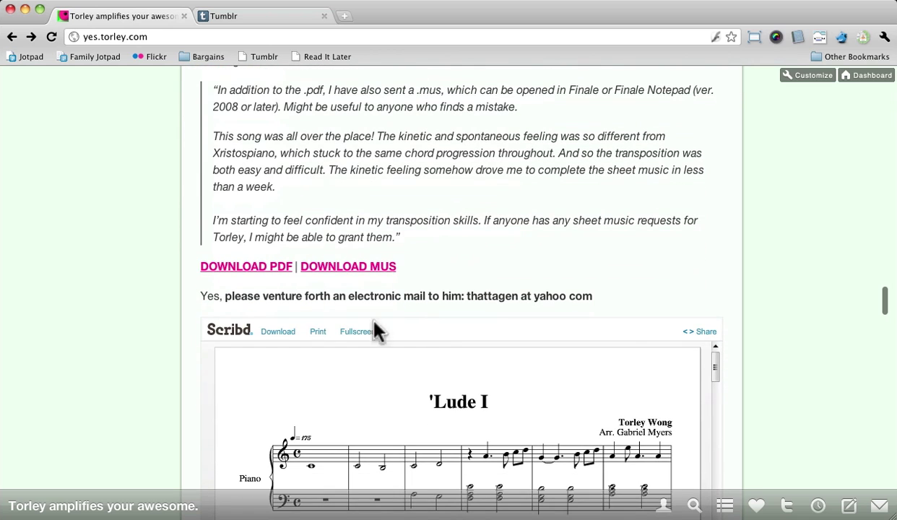
scroll(198, 303, "down", 10)
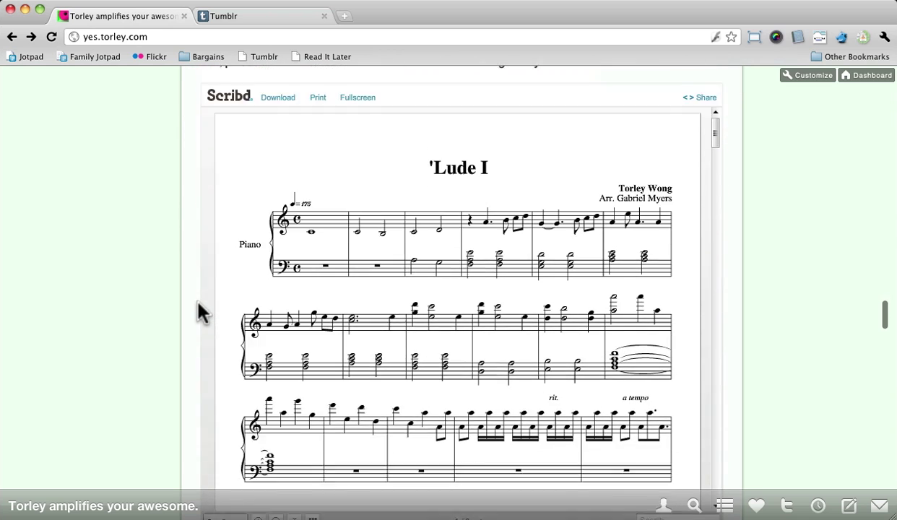
scroll(201, 312, "up", 7)
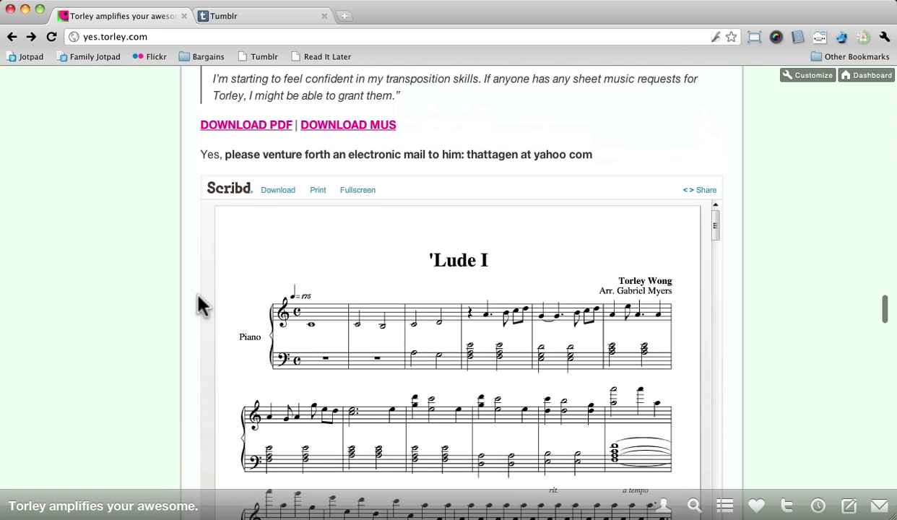
scroll(743, 268, "down", 5)
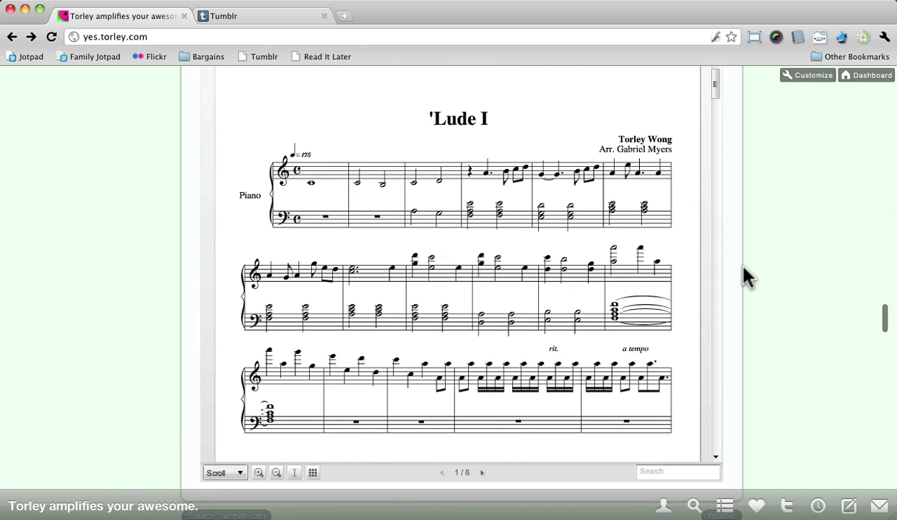
scroll(280, 160, "up", 3)
scroll(189, 217, "down", 3)
scroll(186, 229, "up", 5)
scroll(186, 229, "up", 14)
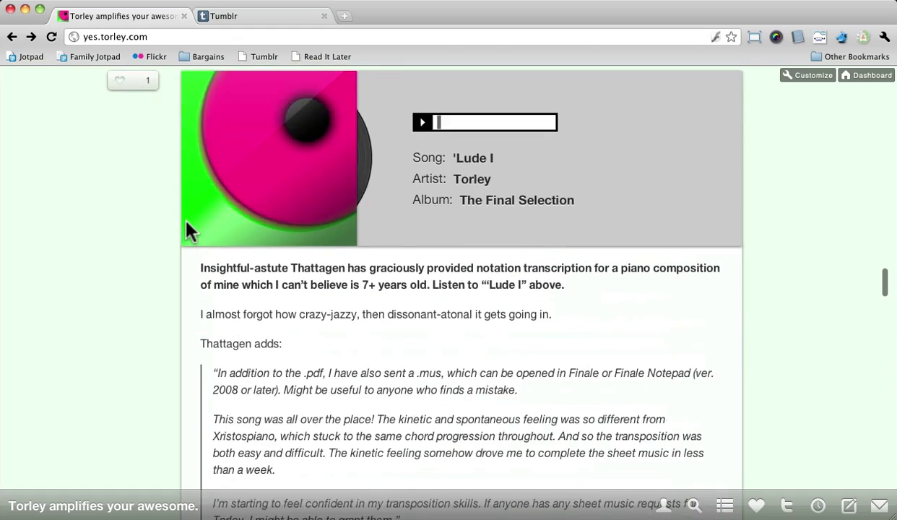
scroll(187, 230, "down", 7)
scroll(186, 229, "down", 20)
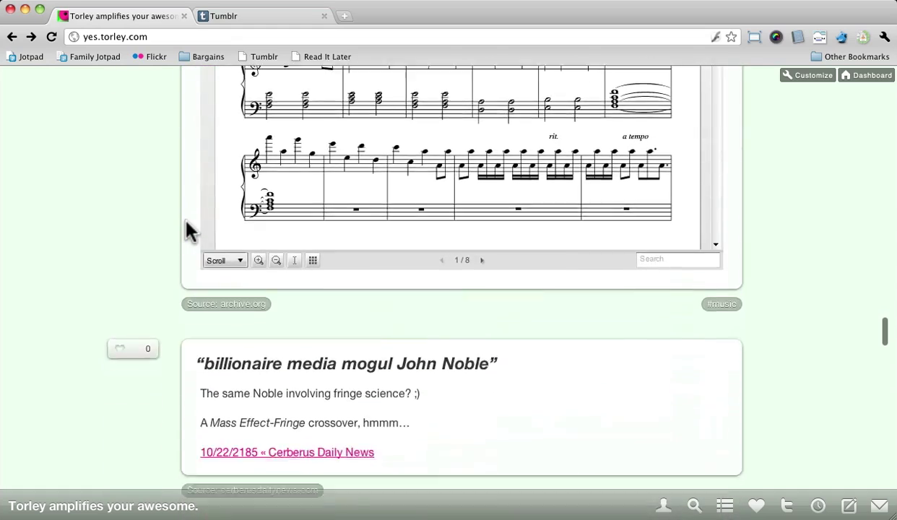
Scroll down to the Oct 22 Montclarion Hall Piano Demo audio post
scroll(186, 230, "down", 4)
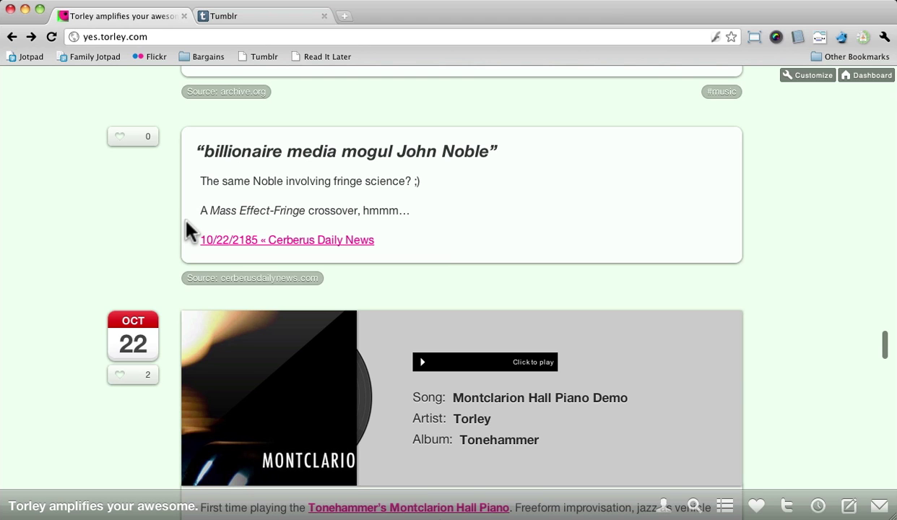
scroll(185, 230, "down", 5)
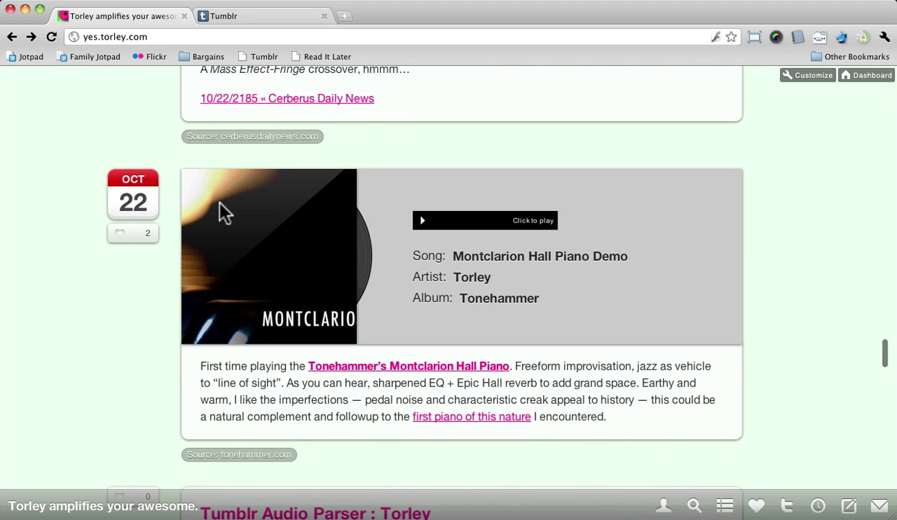
Play the Montclarion Hall Piano Demo briefly, then pause it
left_click(422, 222)
scroll(399, 245, "down", 3)
scroll(399, 120, "up", 2)
left_click(422, 150)
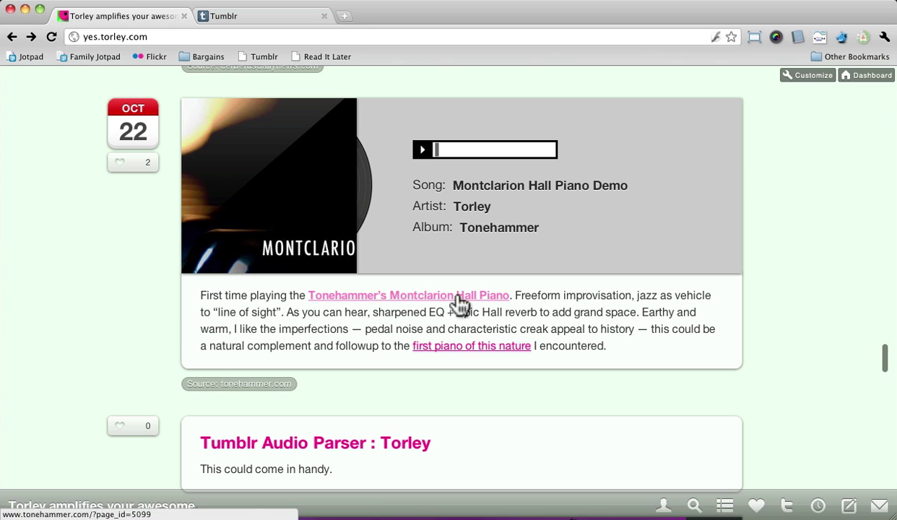
Scroll down the blog past the Oct 14 teddy-bear photo to the dinosaur museum image
scroll(403, 372, "down", 2)
scroll(401, 371, "down", 4)
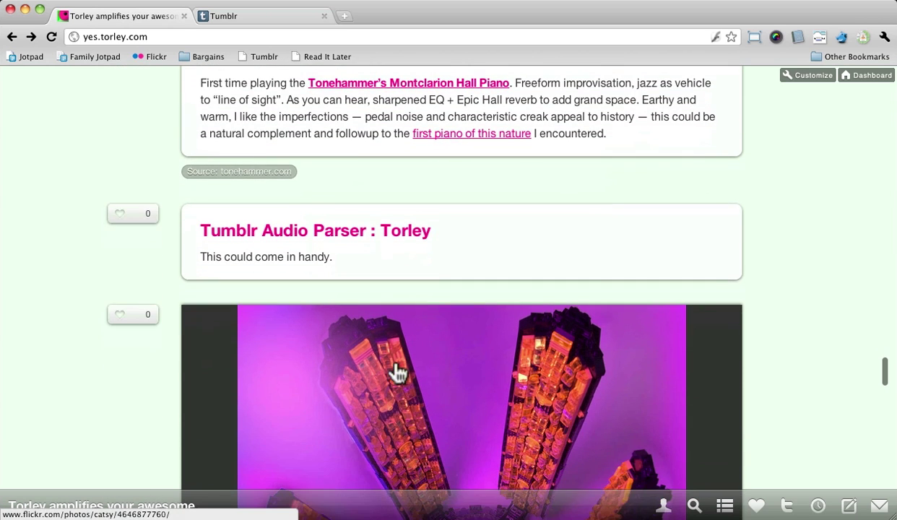
scroll(398, 370, "up", 6)
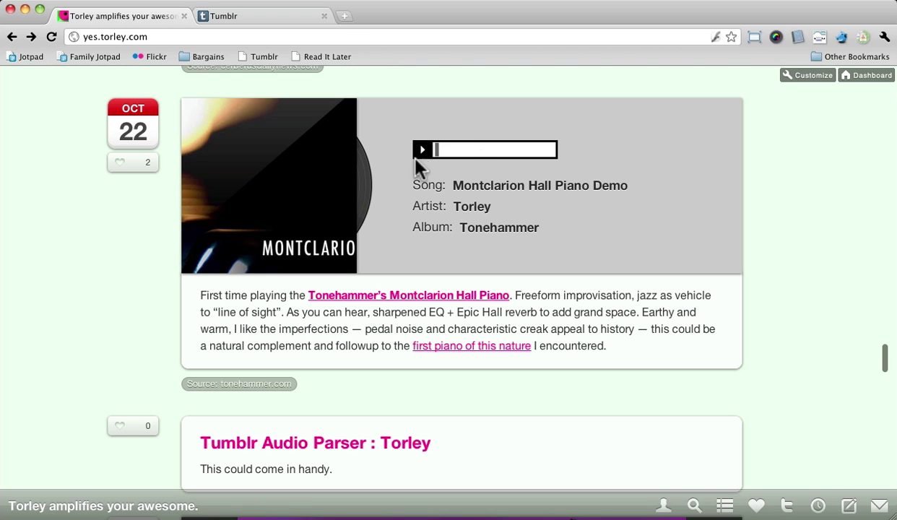
scroll(381, 293, "down", 2)
scroll(381, 292, "down", 2)
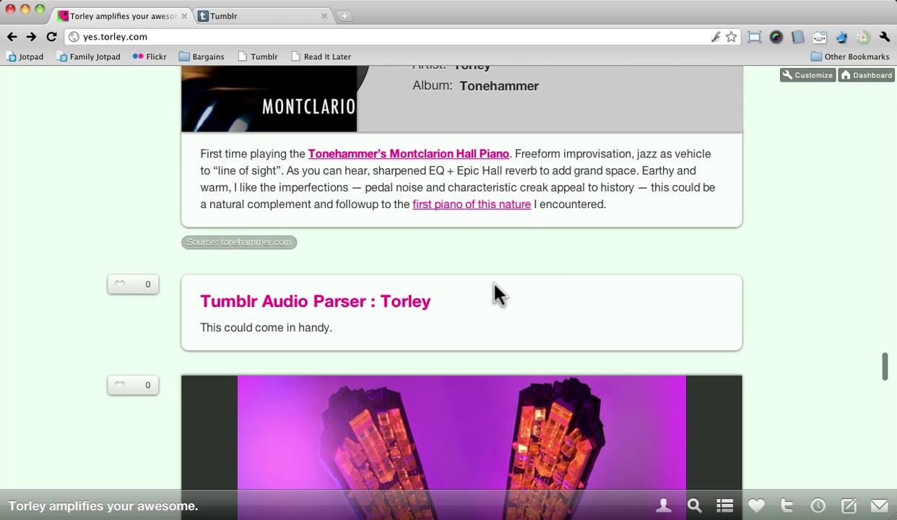
scroll(498, 293, "down", 2)
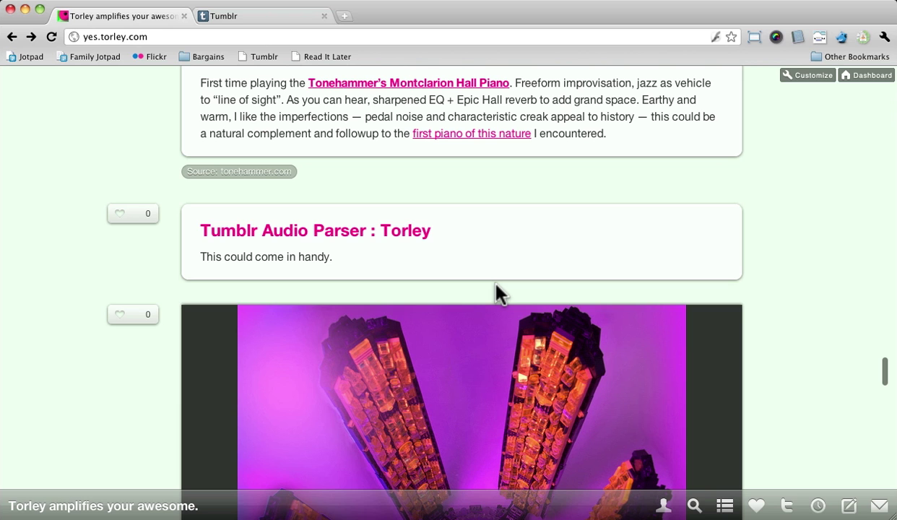
scroll(498, 293, "down", 6)
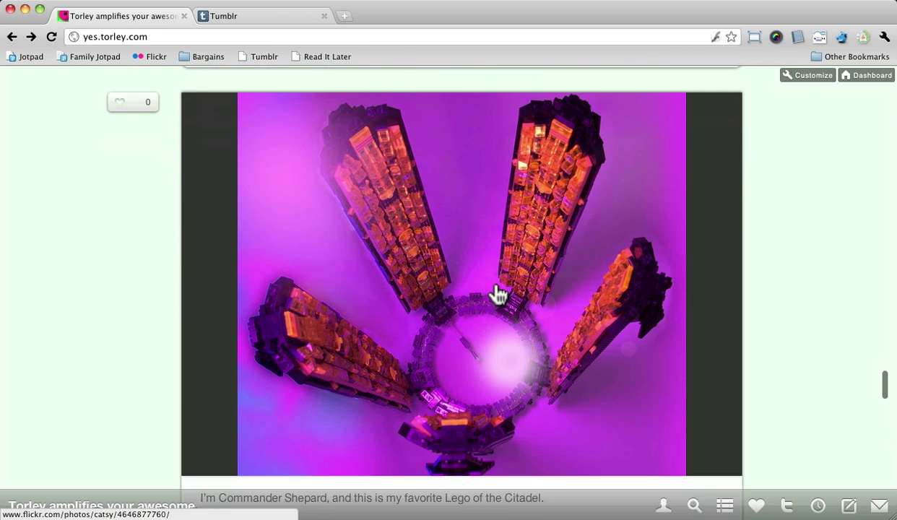
scroll(498, 293, "down", 4)
scroll(498, 293, "up", 4)
scroll(498, 294, "down", 15)
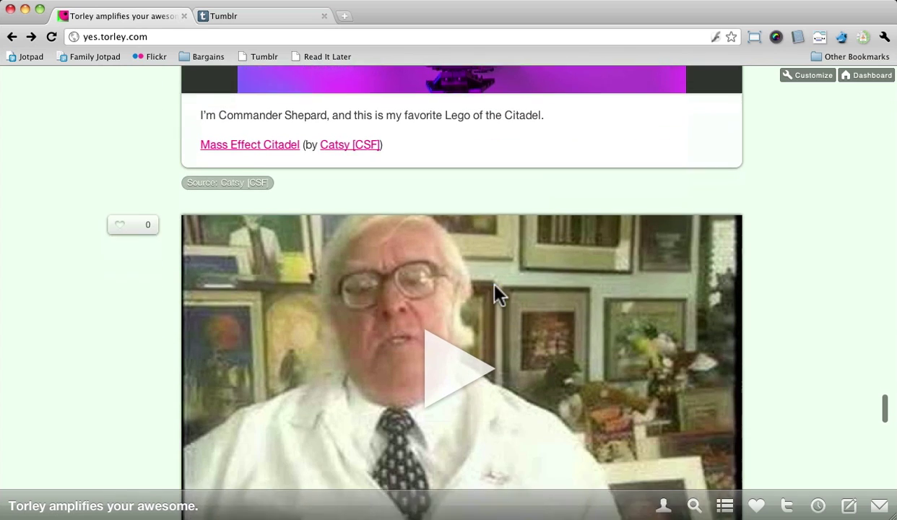
scroll(499, 293, "down", 1)
scroll(498, 294, "up", 2)
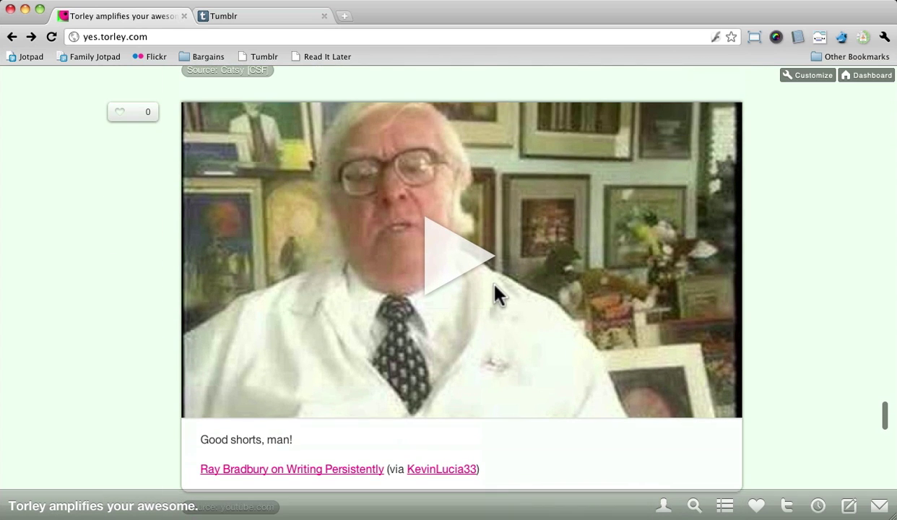
scroll(498, 293, "down", 11)
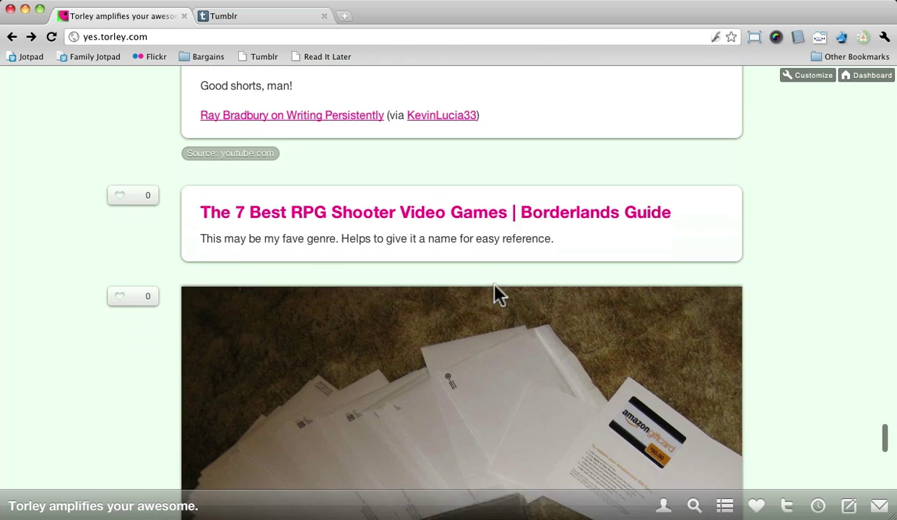
scroll(497, 295, "down", 7)
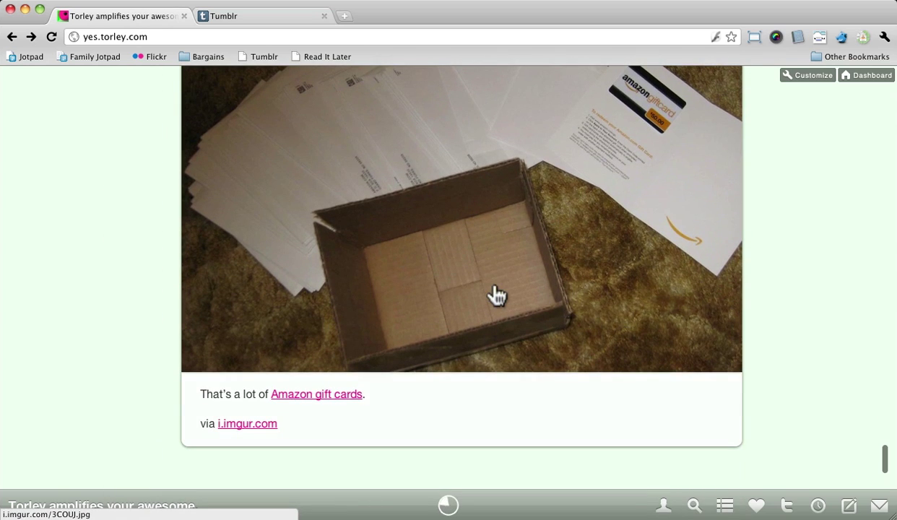
scroll(747, 378, "down", 8)
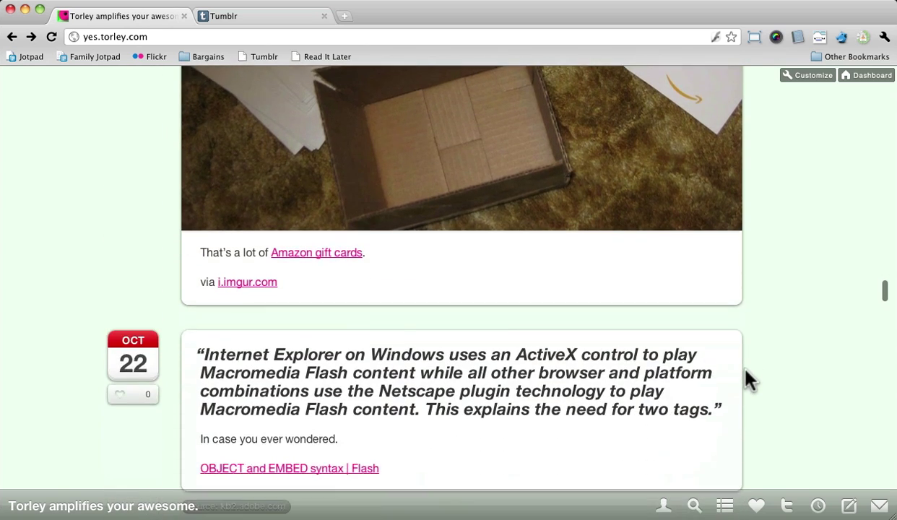
scroll(748, 378, "down", 16)
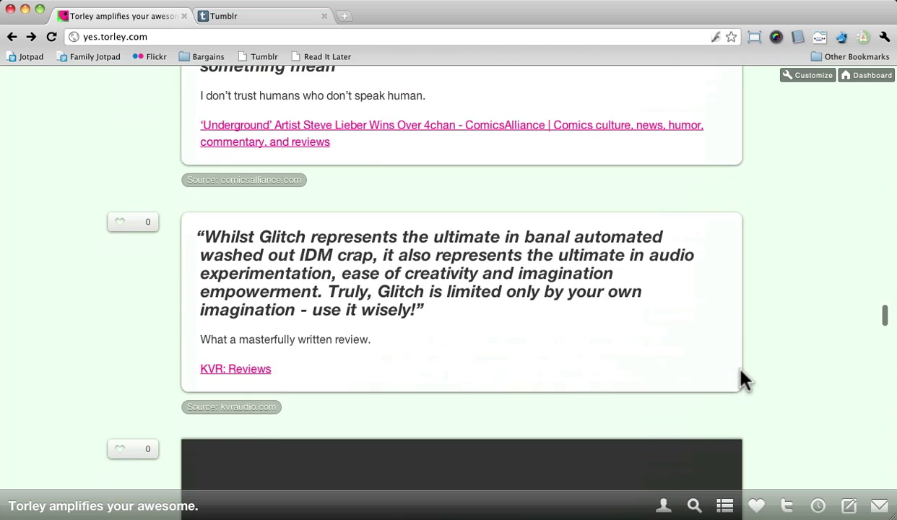
scroll(744, 379, "down", 4)
scroll(742, 379, "down", 16)
scroll(743, 377, "down", 10)
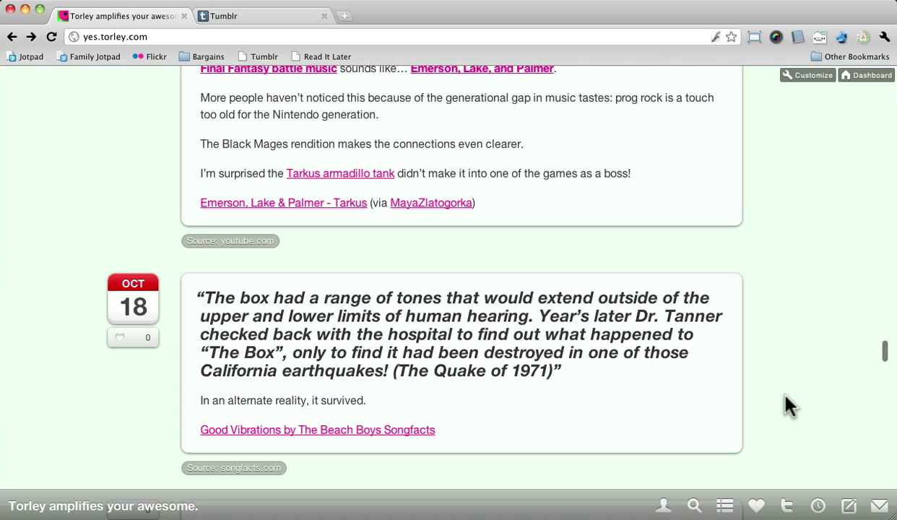
scroll(785, 395, "down", 15)
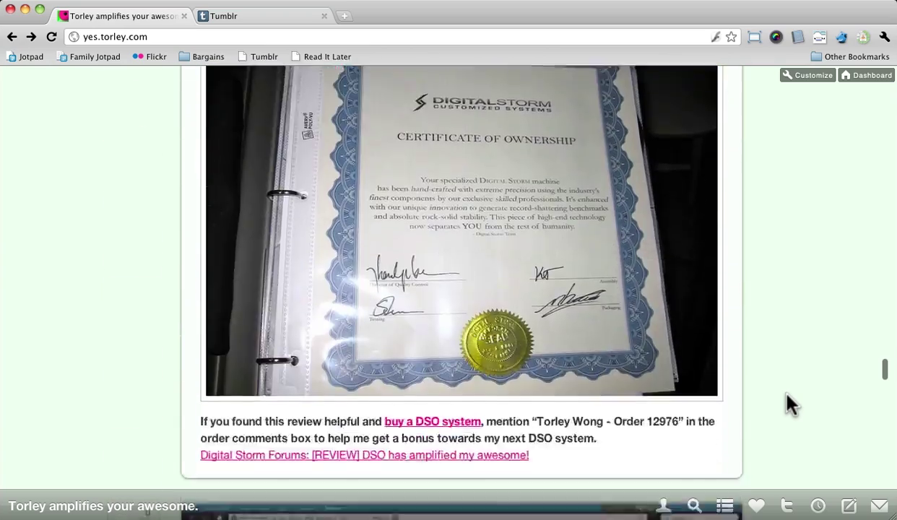
scroll(786, 395, "down", 20)
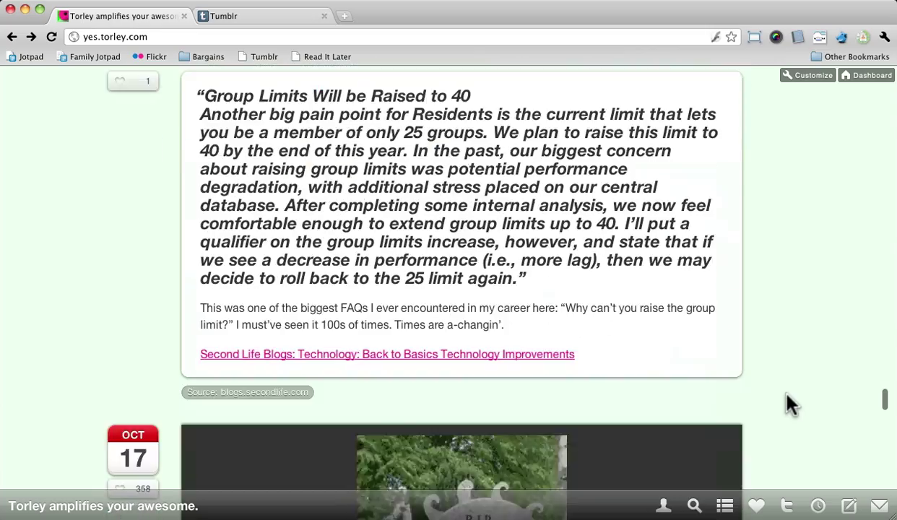
scroll(791, 404, "down", 6)
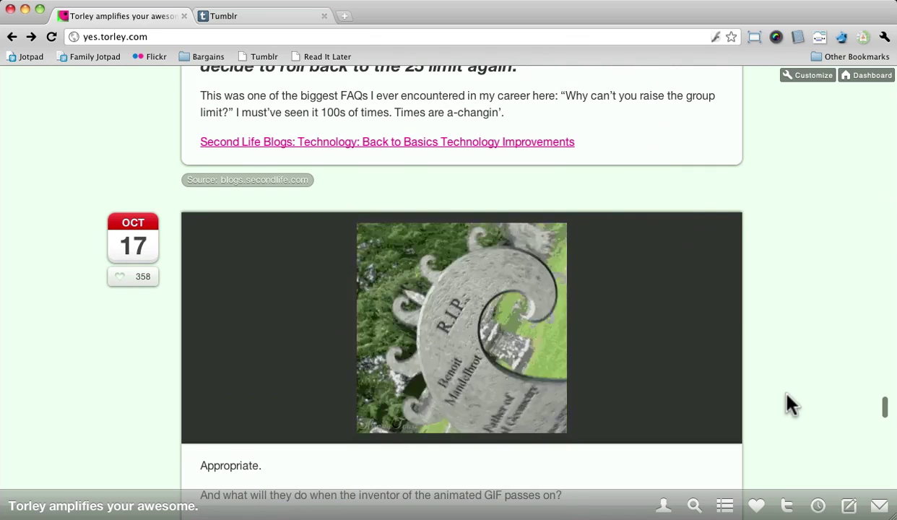
scroll(791, 405, "down", 2)
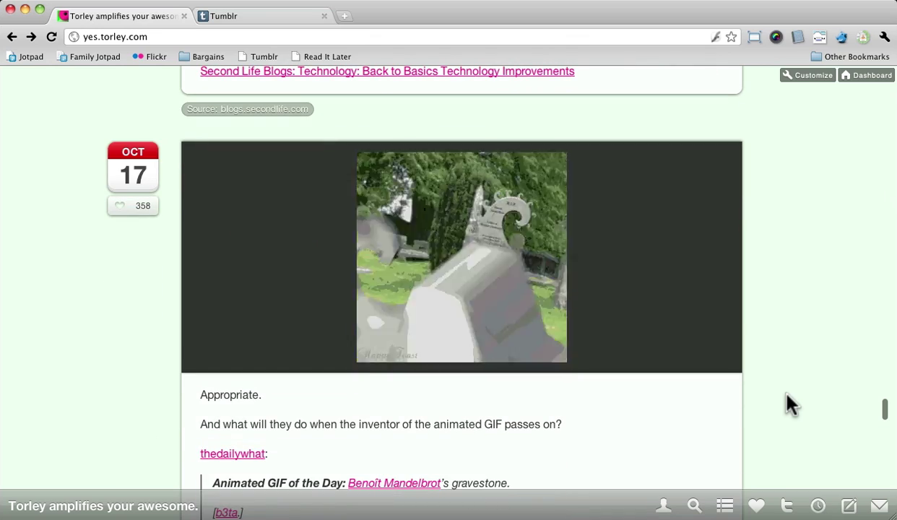
scroll(790, 404, "down", 2)
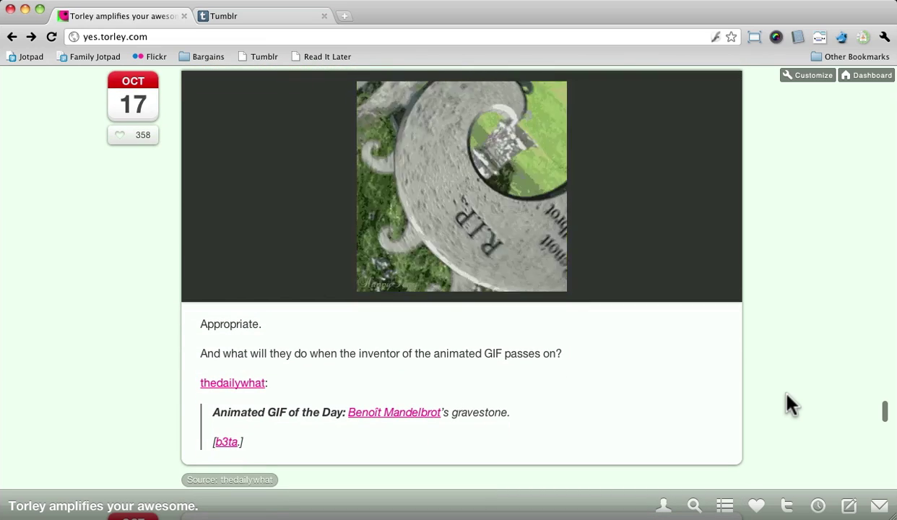
scroll(791, 404, "down", 5)
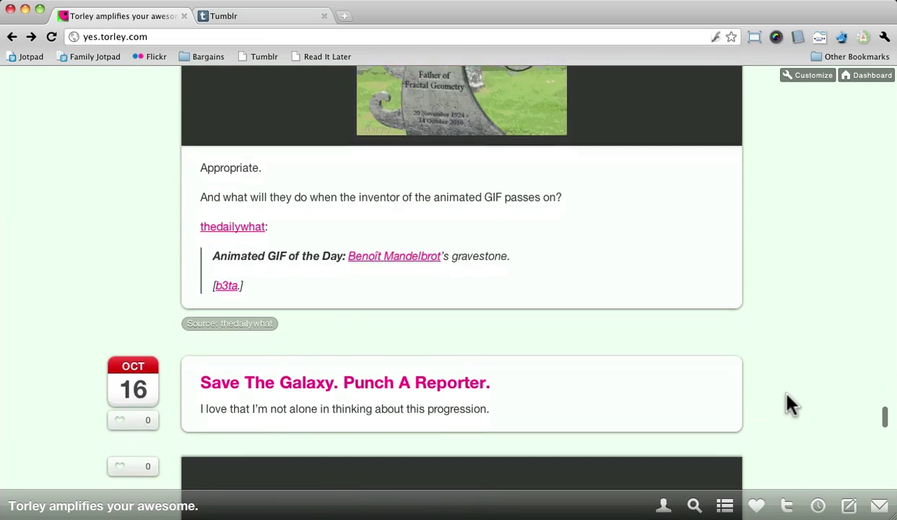
scroll(791, 405, "down", 8)
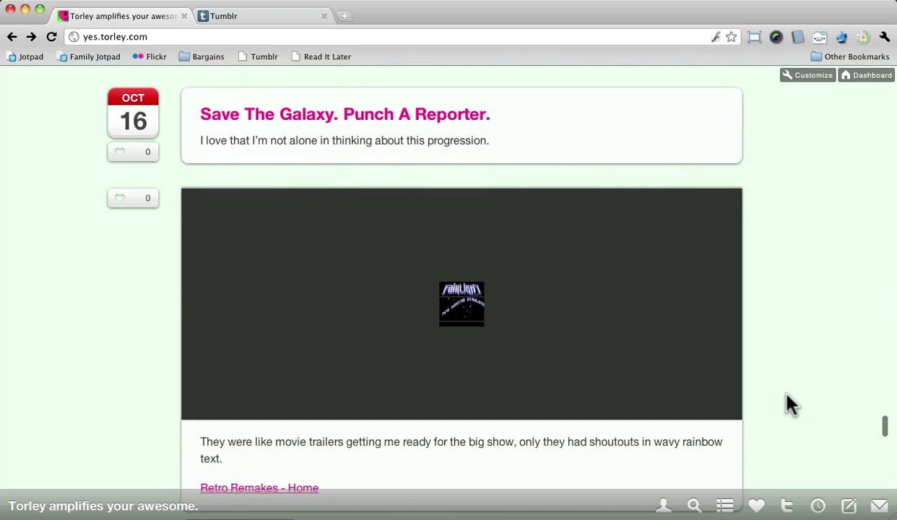
scroll(791, 405, "down", 4)
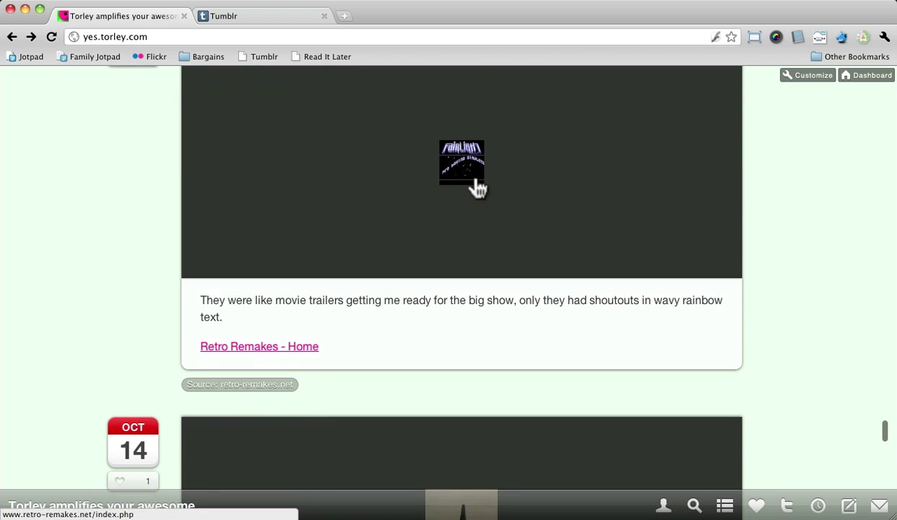
scroll(500, 230, "up", 2)
scroll(566, 197, "down", 7)
scroll(571, 295, "down", 4)
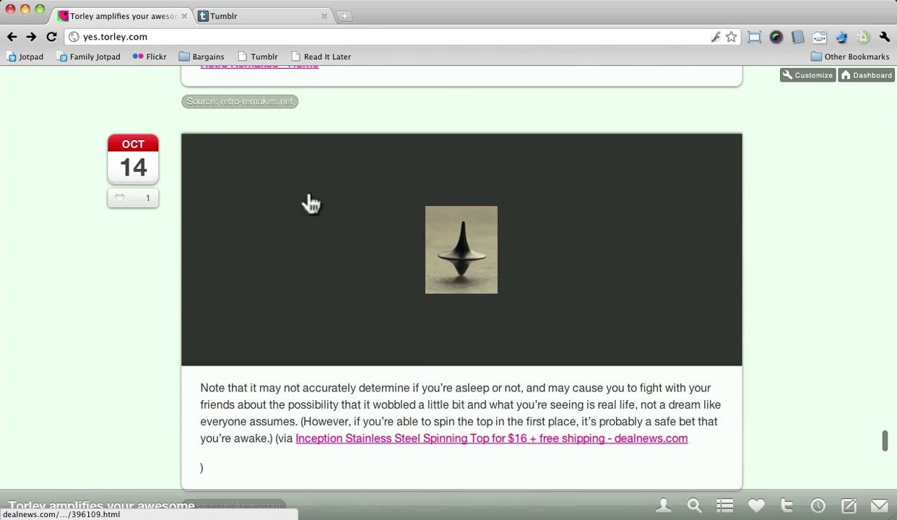
scroll(545, 279, "down", 10)
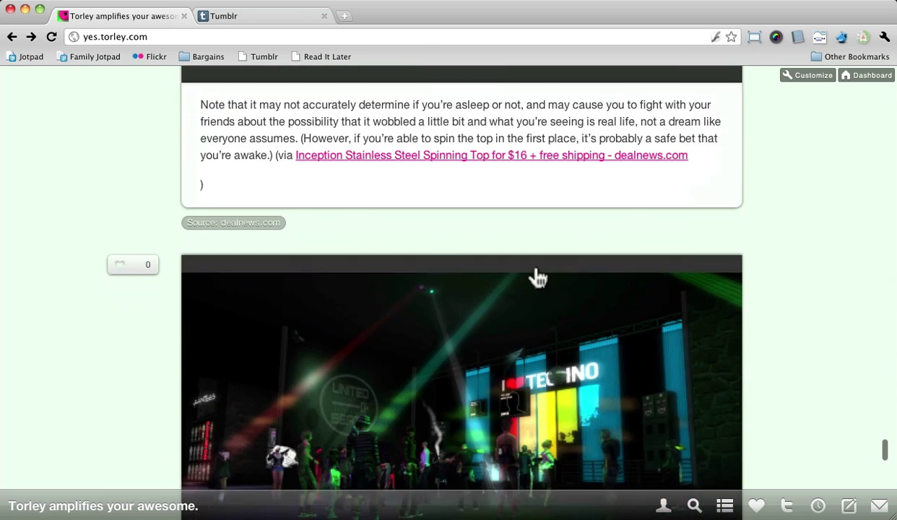
scroll(532, 273, "down", 8)
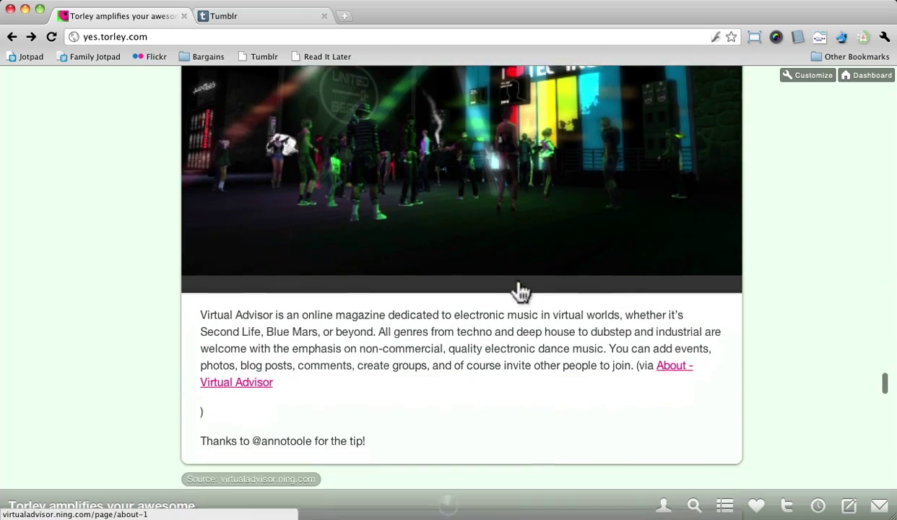
scroll(519, 289, "down", 13)
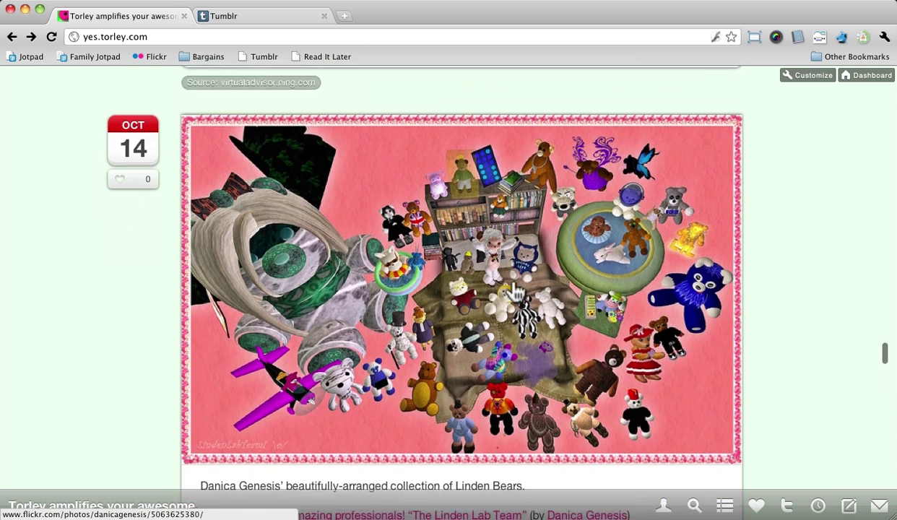
scroll(513, 288, "down", 6)
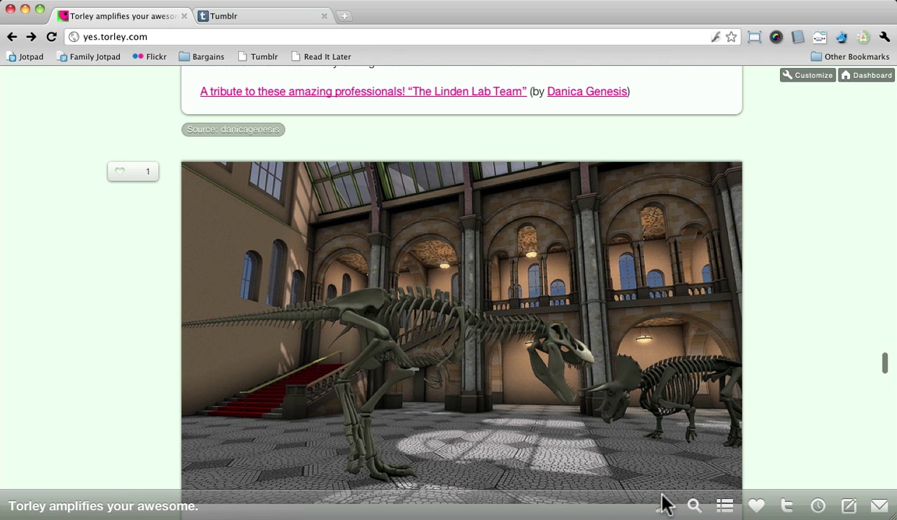
Show the blog's about info, search, then its pages list including Frequently Asked Questions
left_click(663, 506)
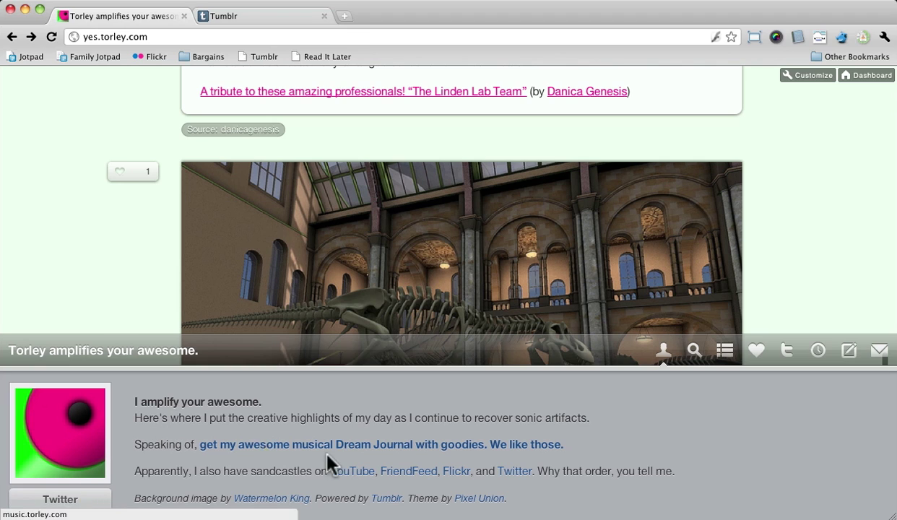
left_click(694, 355)
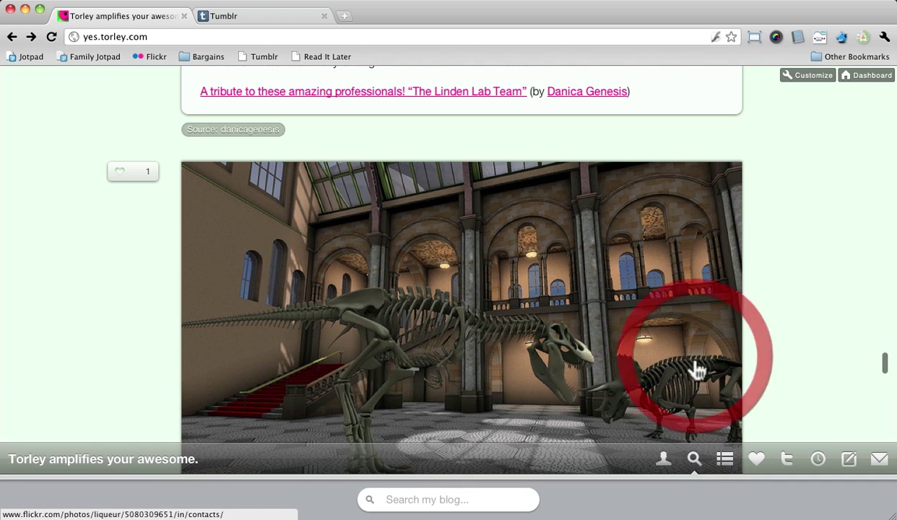
left_click(726, 465)
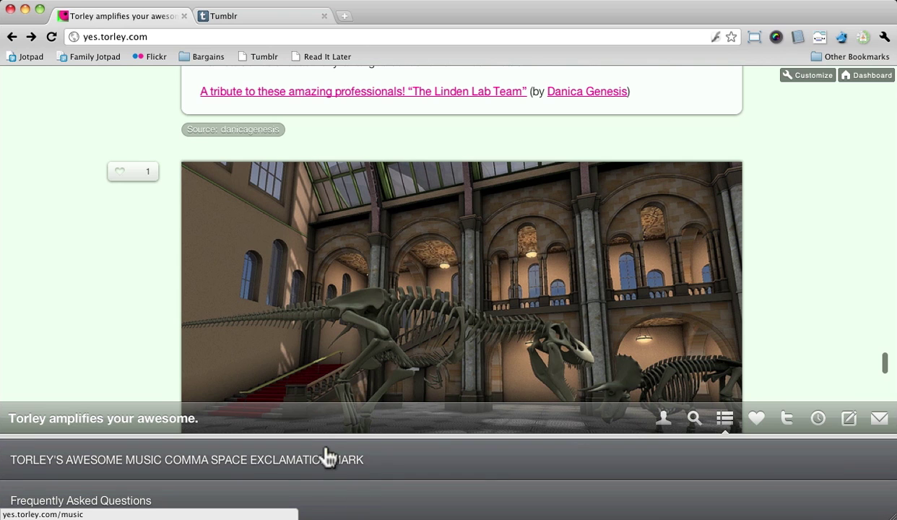
Open the FAQ page on yes.torley.com and scroll down to its email-reply question
left_click(287, 498)
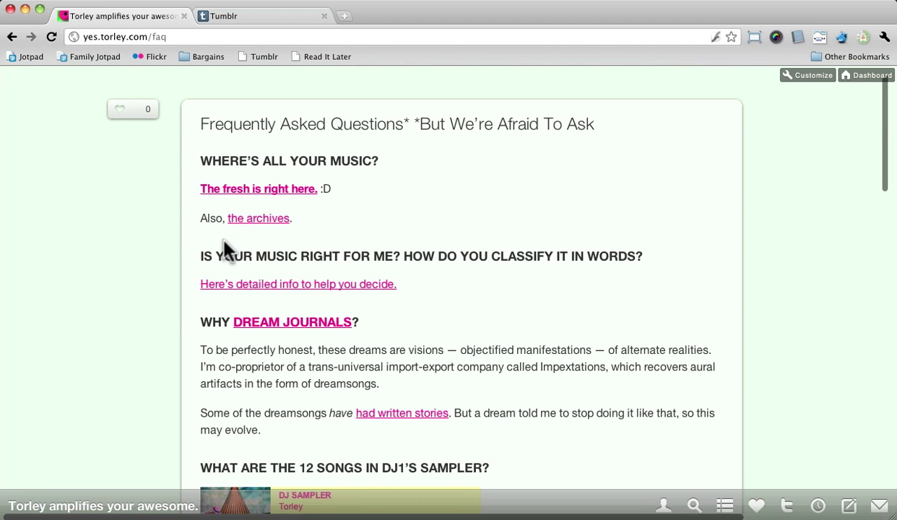
scroll(229, 319, "down", 3)
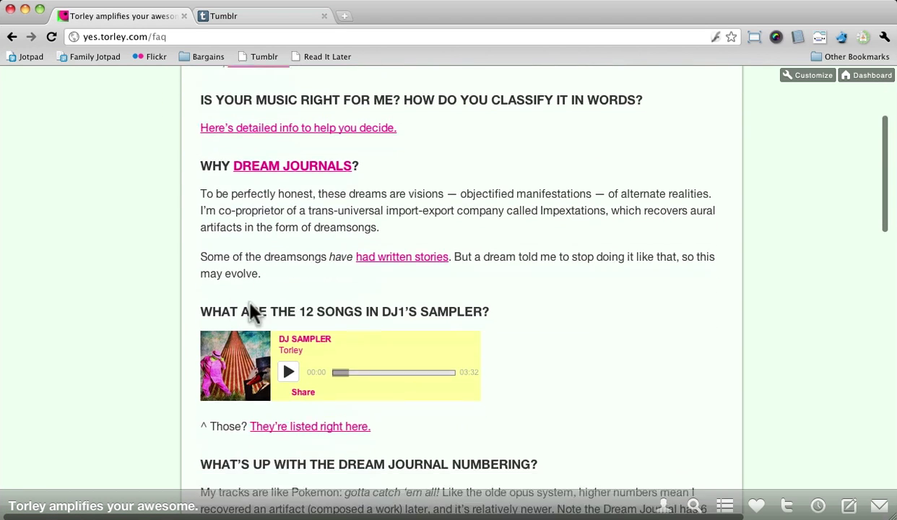
scroll(249, 312, "down", 10)
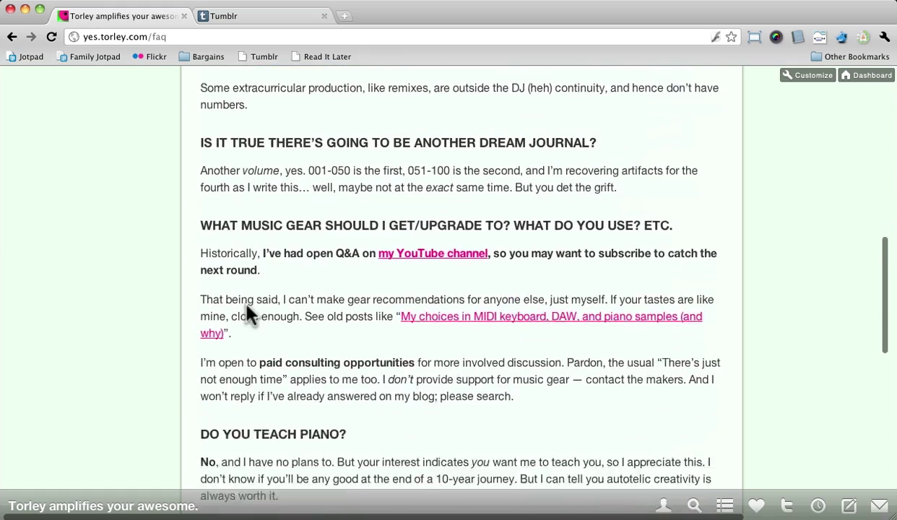
scroll(249, 312, "down", 6)
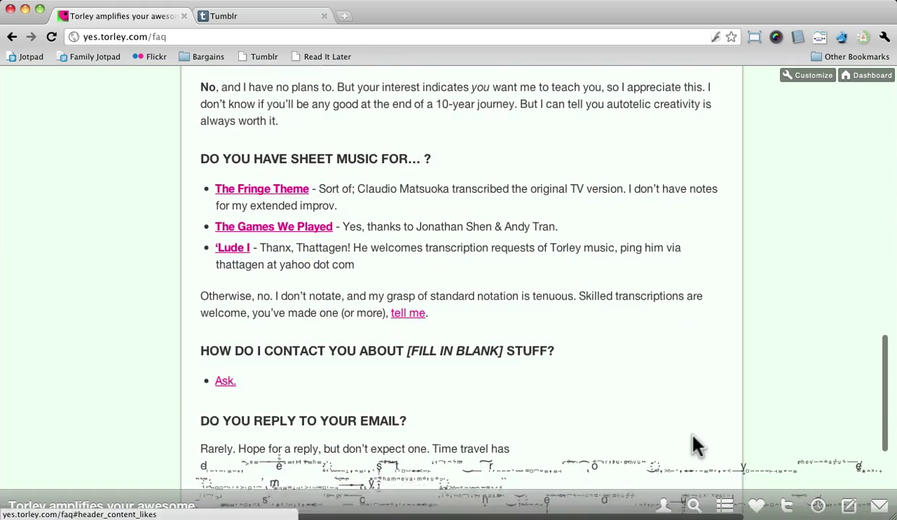
scroll(693, 444, "down", 1)
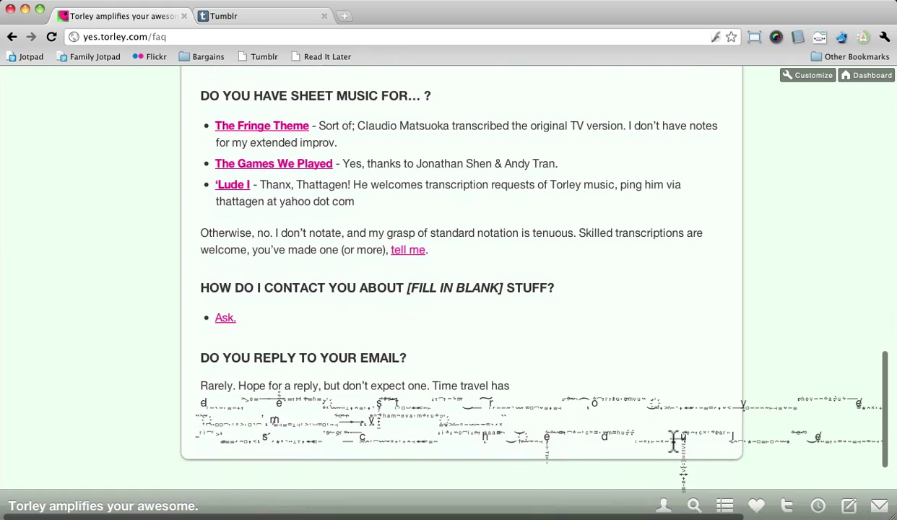
left_click(756, 507)
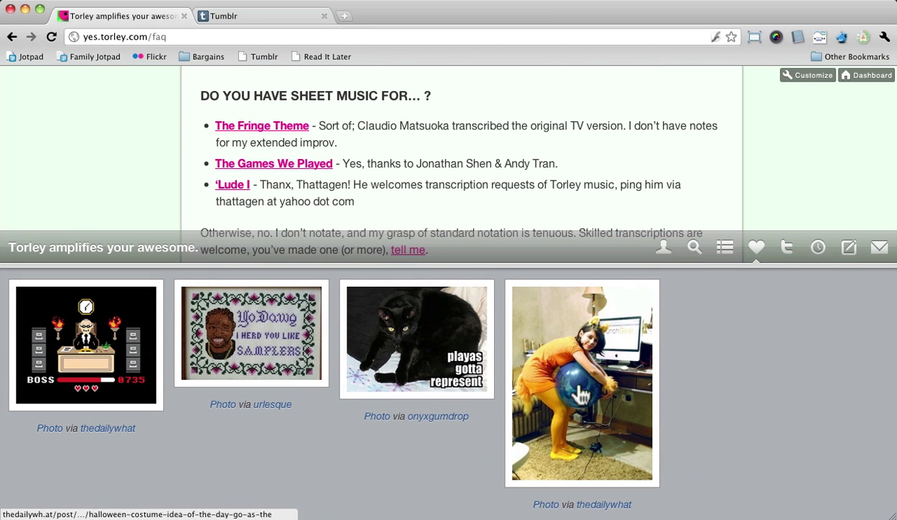
left_click(788, 254)
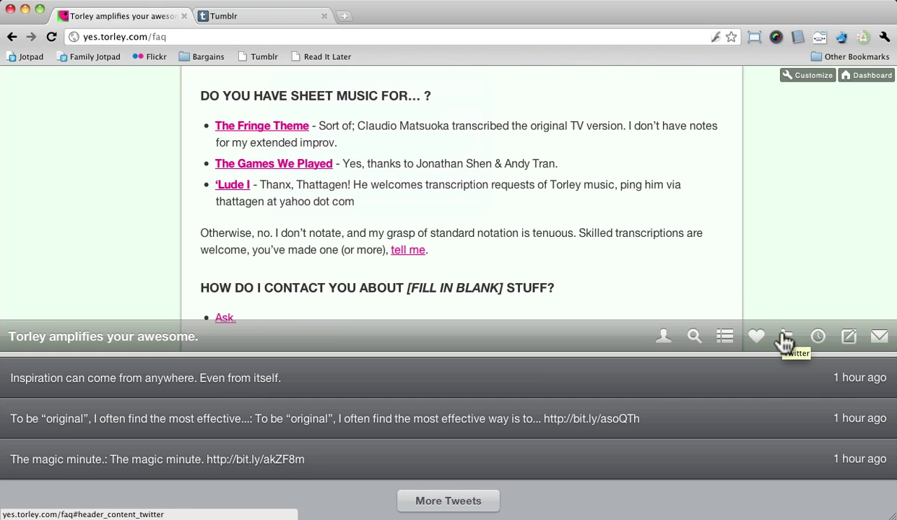
left_click(813, 337)
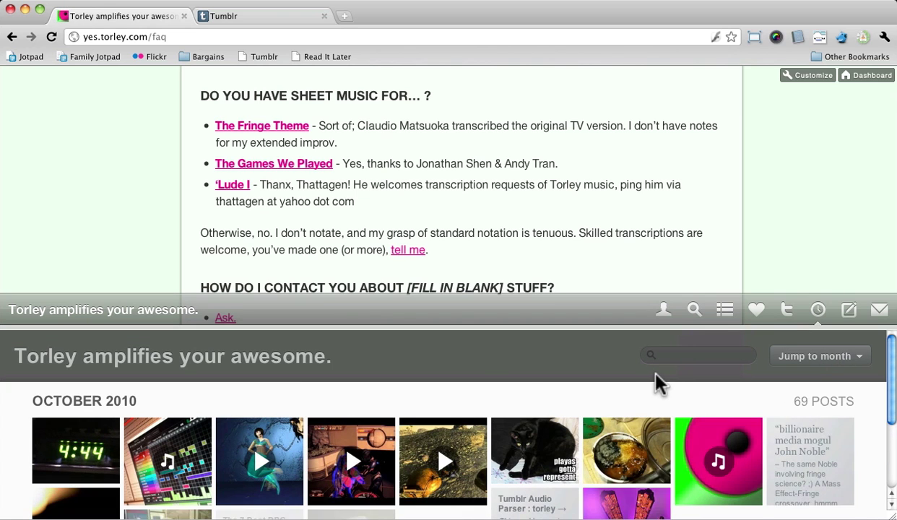
scroll(401, 434, "down", 10)
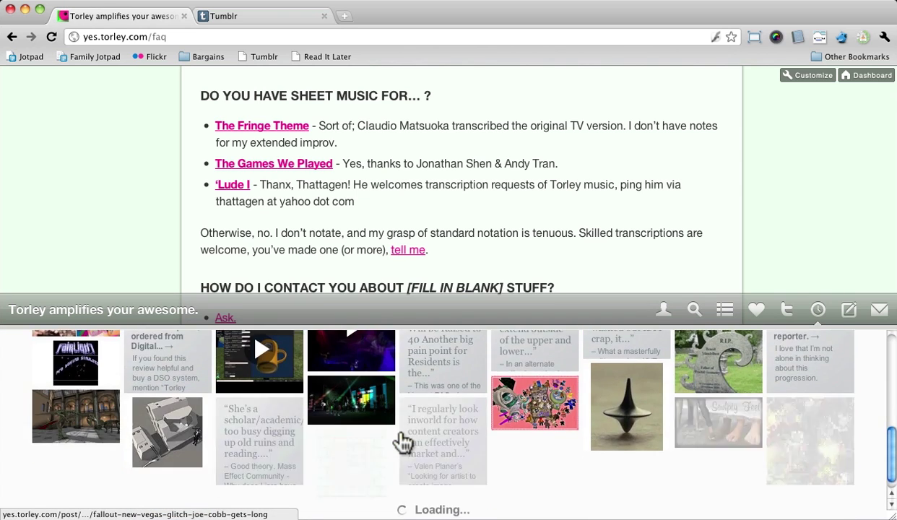
scroll(401, 441, "down", 5)
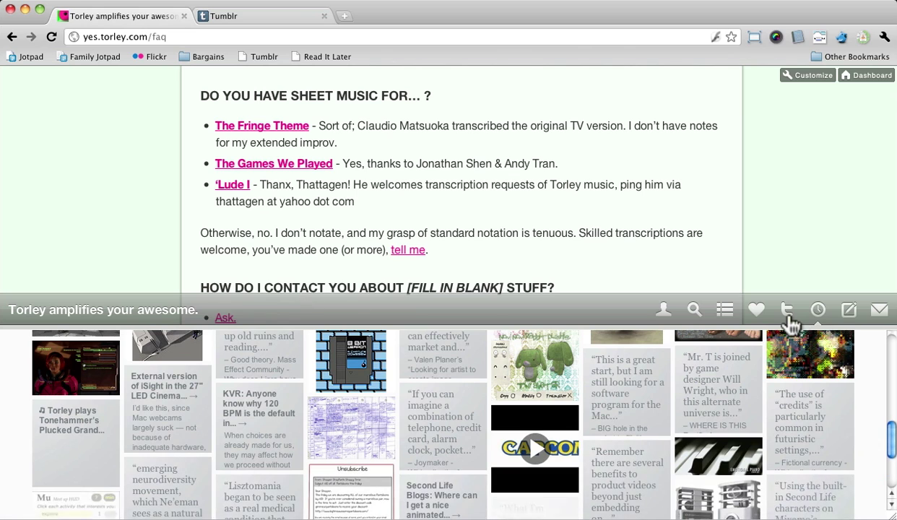
left_click(847, 313)
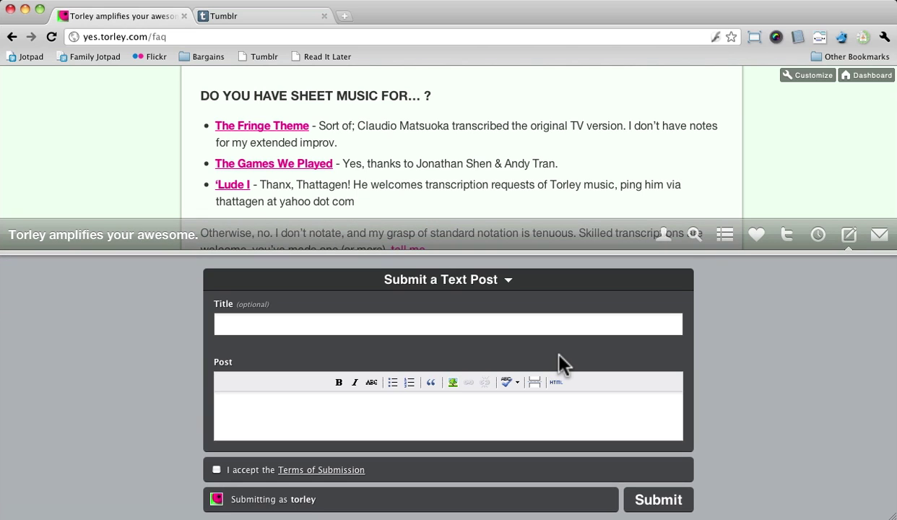
left_click(879, 237)
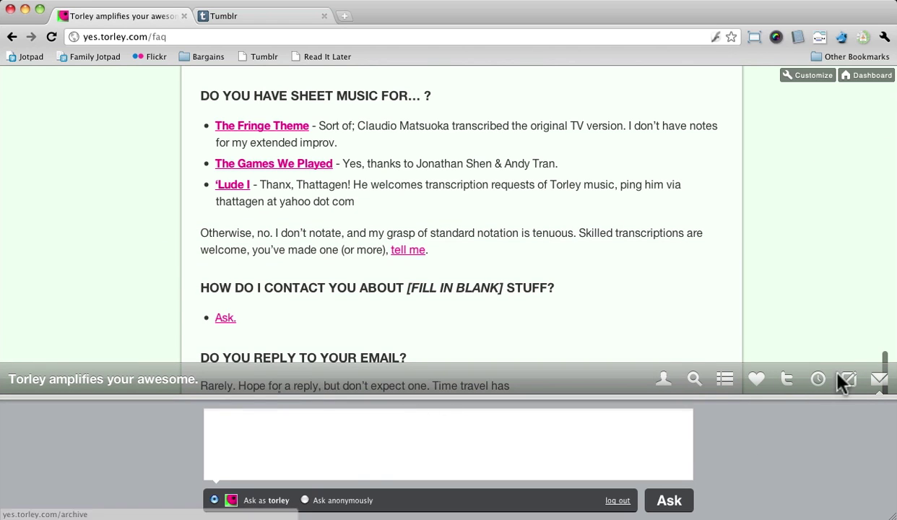
left_click(874, 381)
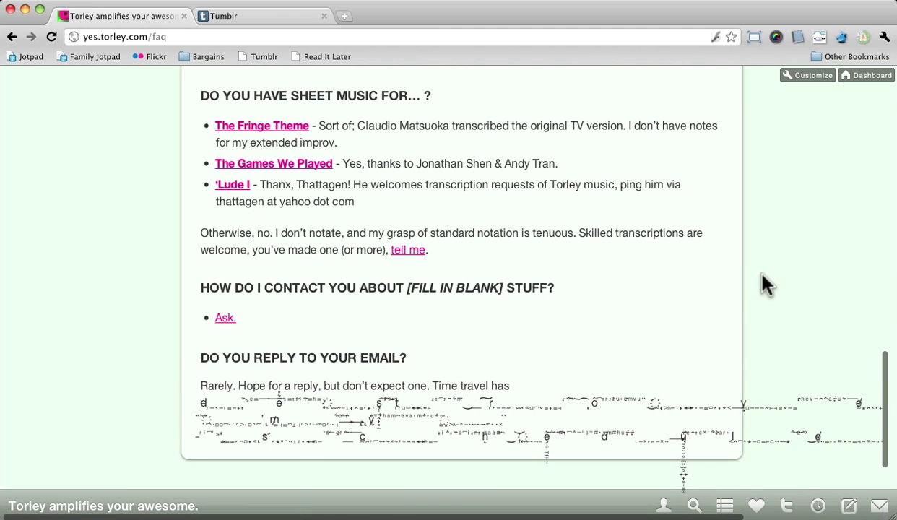
Open the theme Customize page and scroll through the blog preview
left_click(789, 81)
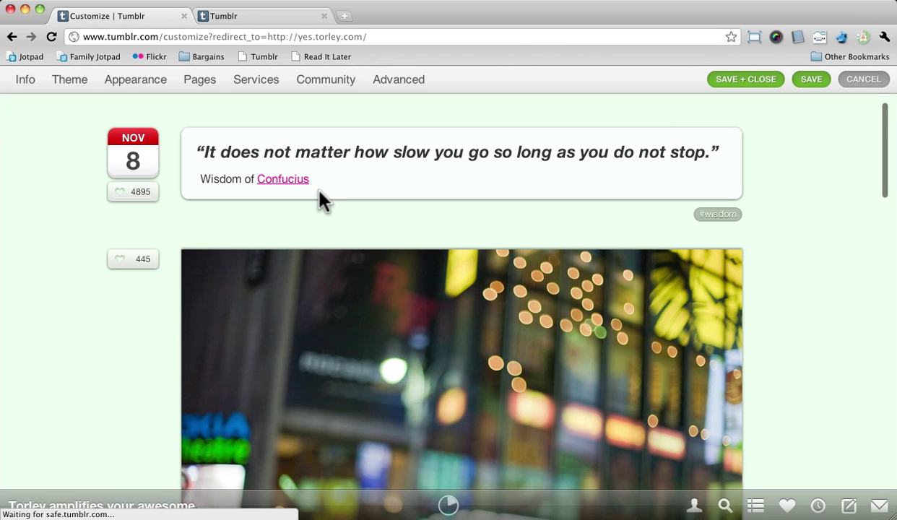
scroll(101, 321, "down", 10)
scroll(101, 322, "up", 3)
scroll(101, 321, "up", 5)
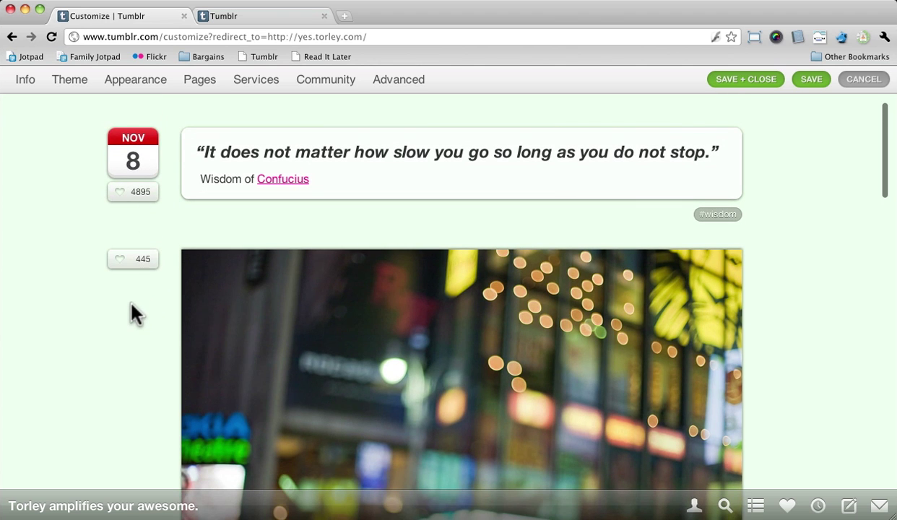
scroll(132, 312, "down", 2)
scroll(132, 312, "up", 2)
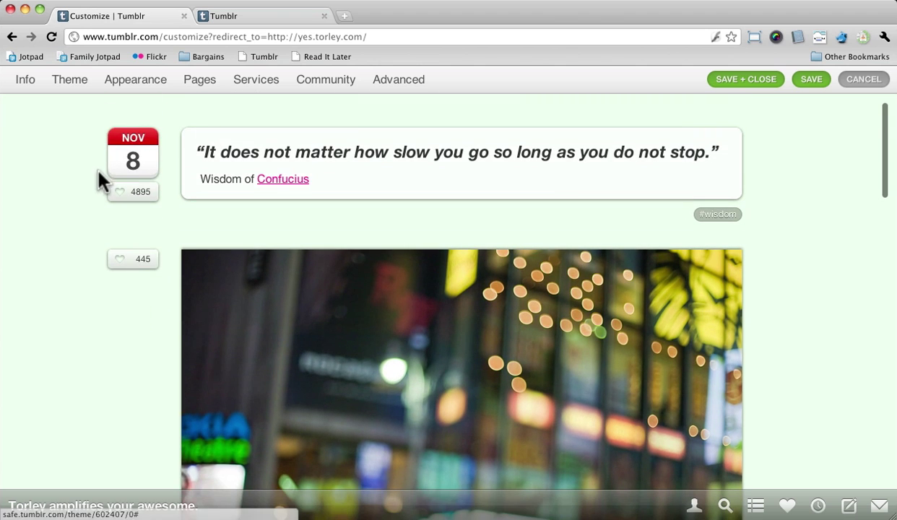
scroll(138, 276, "down", 6)
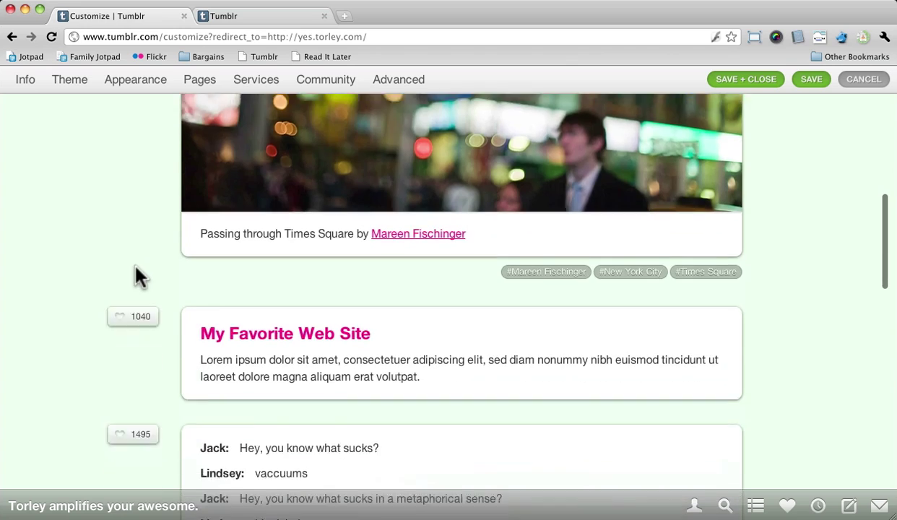
scroll(139, 276, "down", 10)
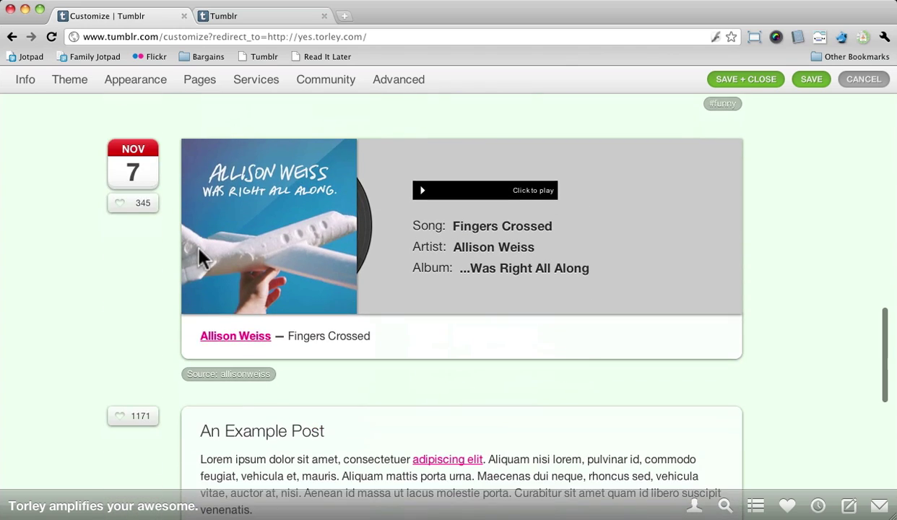
scroll(199, 250, "down", 8)
scroll(132, 271, "up", 18)
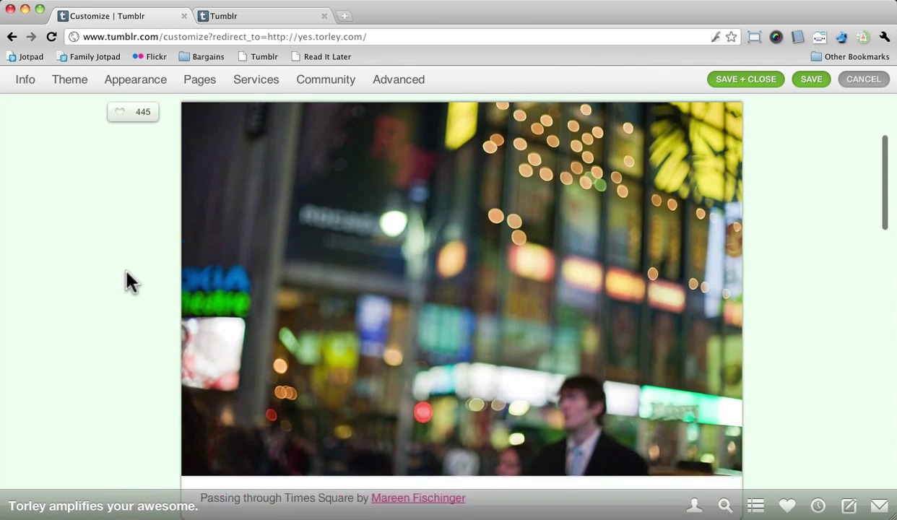
scroll(126, 281, "up", 2)
Toggle the About panel closed and open again from the bottom bar
left_click(692, 509)
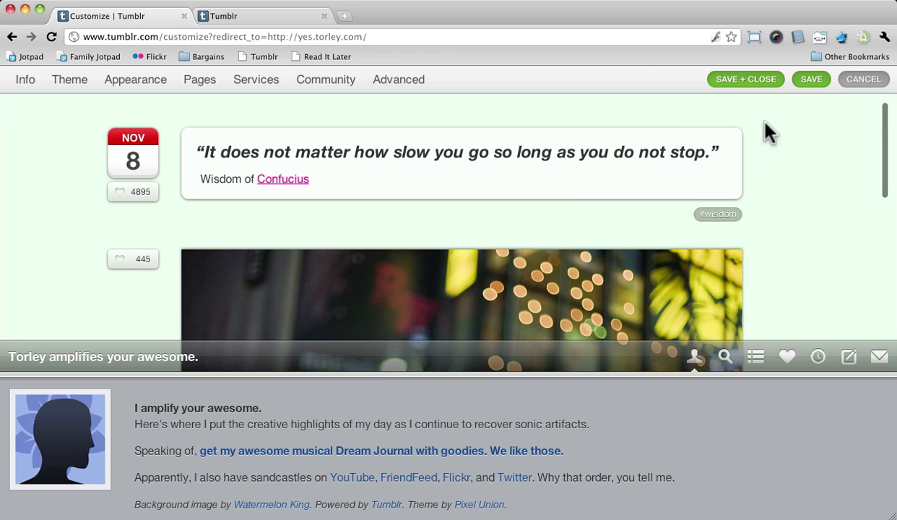
left_click(696, 363)
left_click(695, 502)
Review the Info settings (title, description, domain), then open the Theme HTML and try disabling it
left_click(694, 356)
left_click(31, 76)
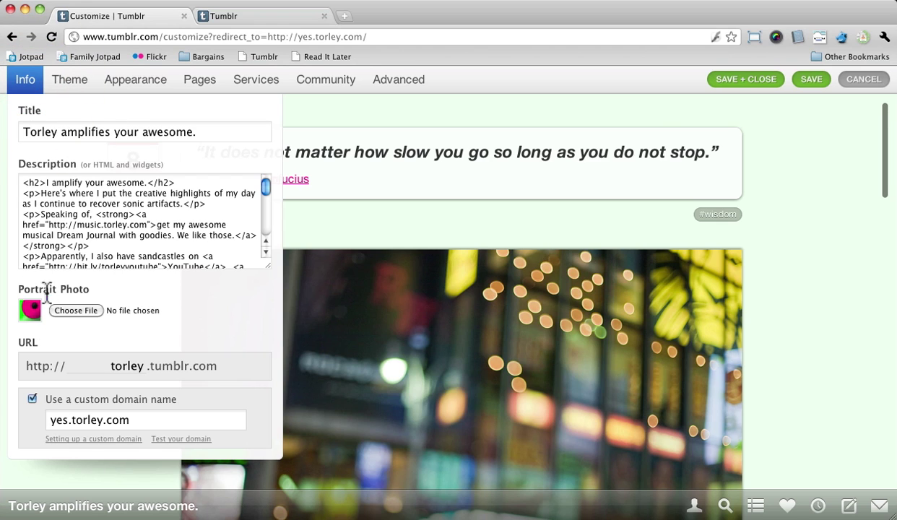
scroll(213, 229, "down", 10)
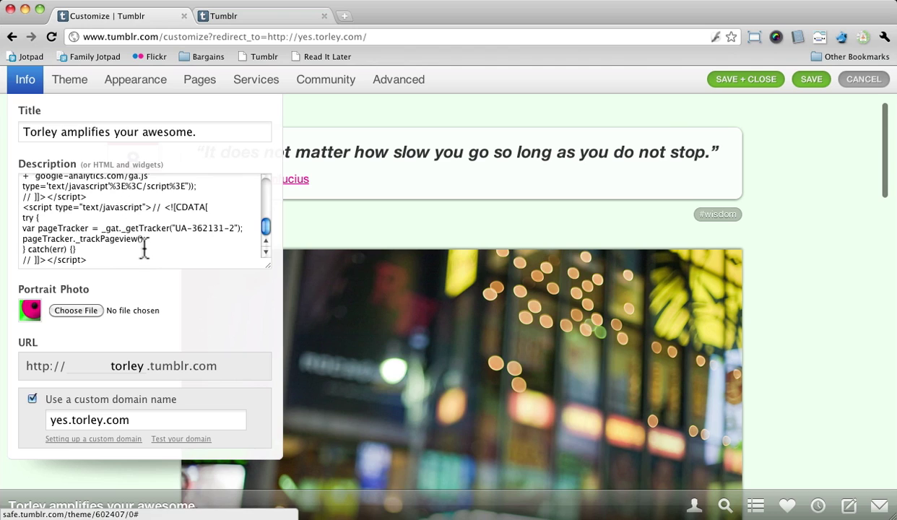
scroll(144, 245, "up", 10)
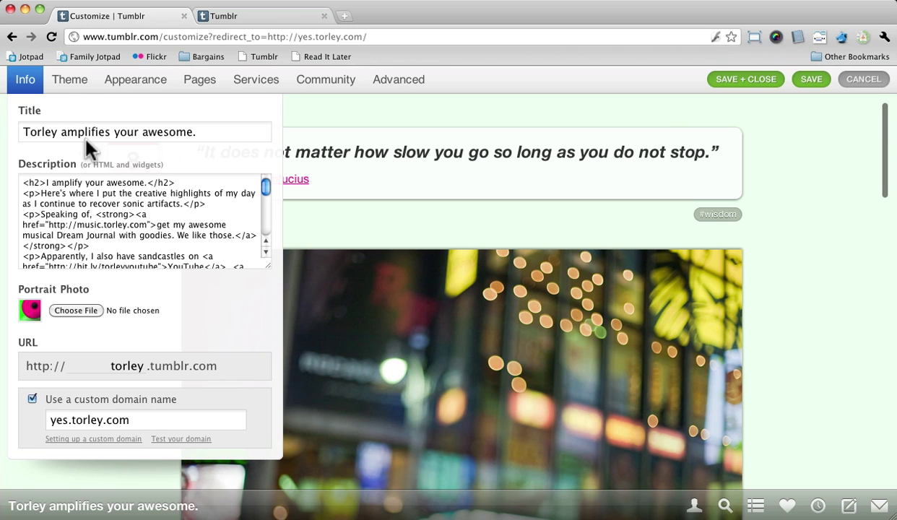
left_click(65, 77)
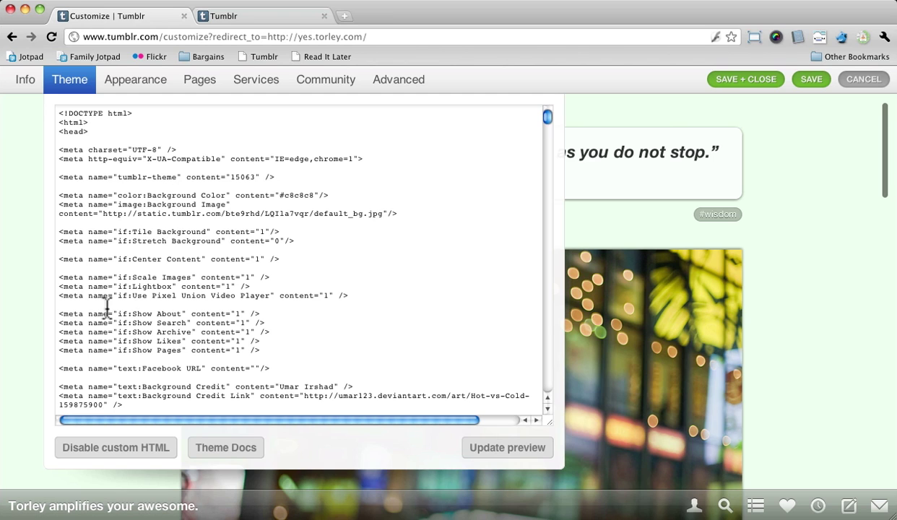
left_click(124, 453)
Keep custom HTML enabled and scroll the code to the #194C8B and #0d2a5e link colours
left_click(570, 193)
scroll(357, 324, "down", 5)
scroll(357, 324, "down", 15)
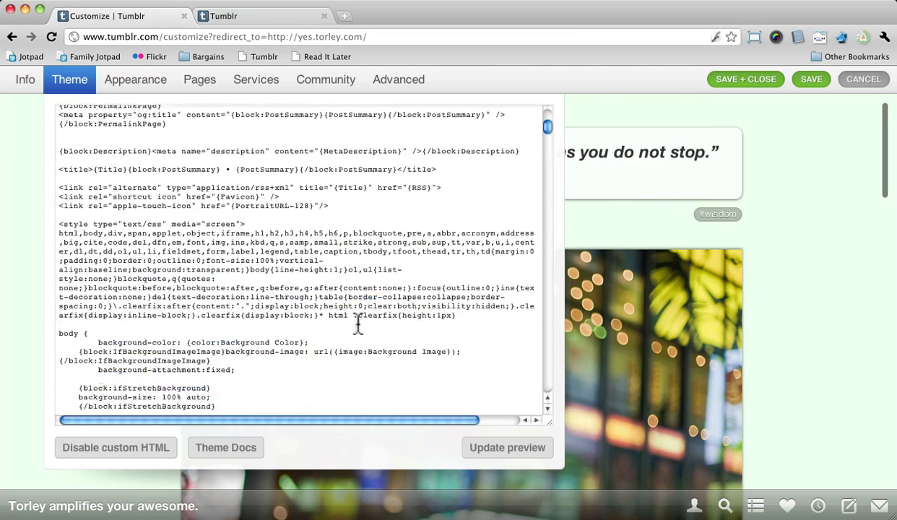
scroll(353, 324, "up", 10)
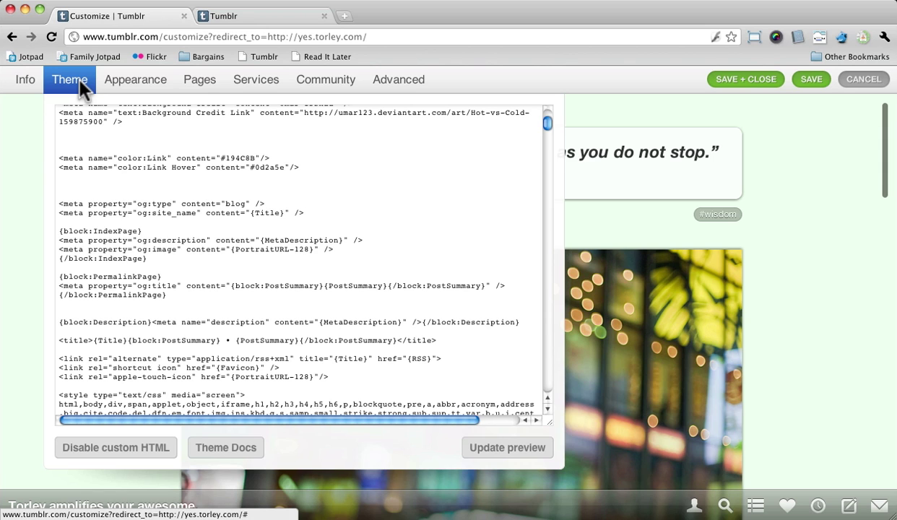
Close the theme code and browse Appearance: tiled background, Pixel Union video player, Flickr credit
left_click(75, 77)
left_click(119, 77)
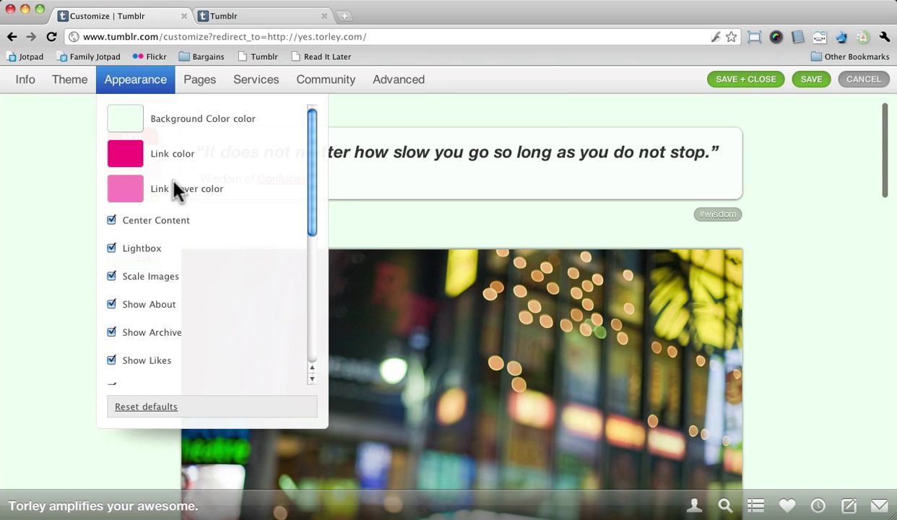
scroll(174, 182, "down", 6)
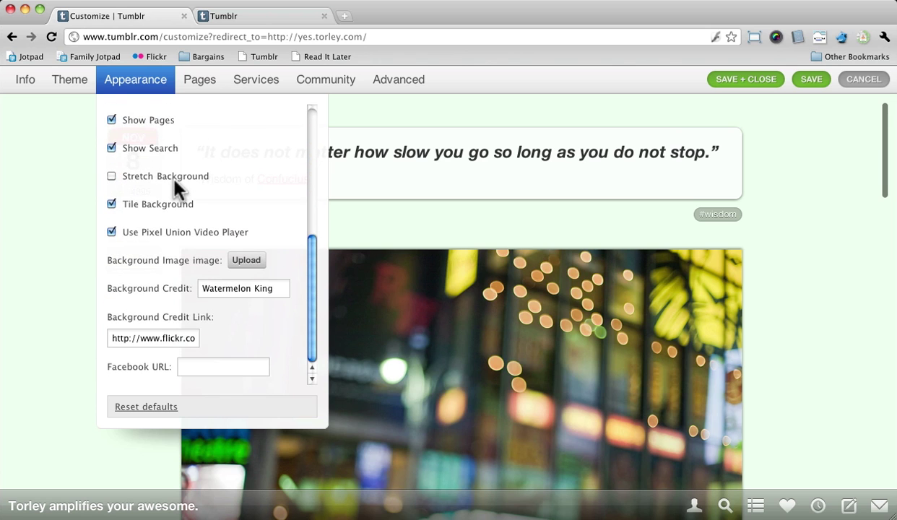
scroll(175, 186, "up", 3)
scroll(175, 186, "down", 5)
scroll(174, 318, "up", 5)
scroll(144, 318, "down", 3)
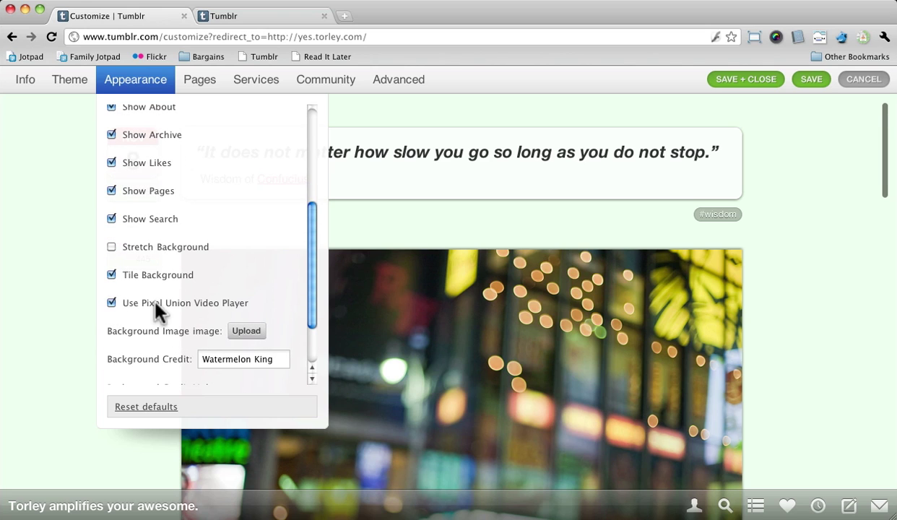
scroll(180, 297, "up", 4)
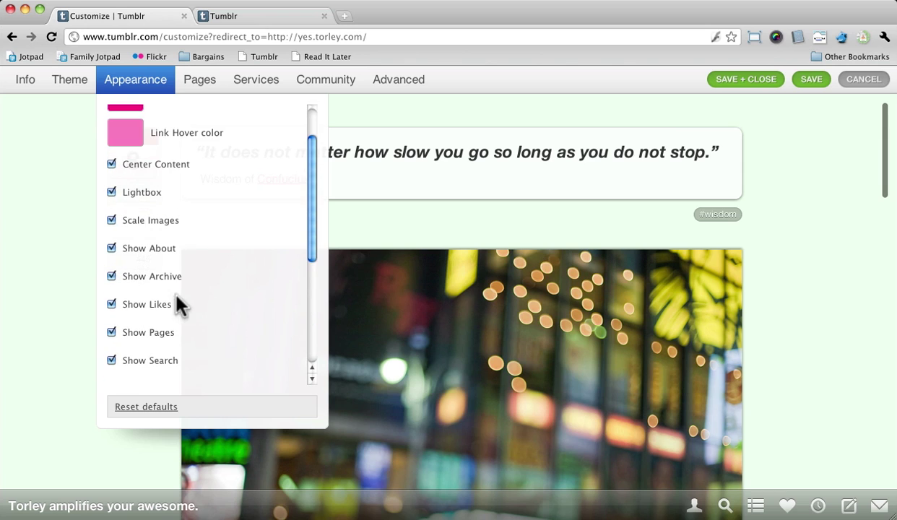
Open the /faq page editor from the Pages list, enlarge it, and close it without saving
left_click(200, 81)
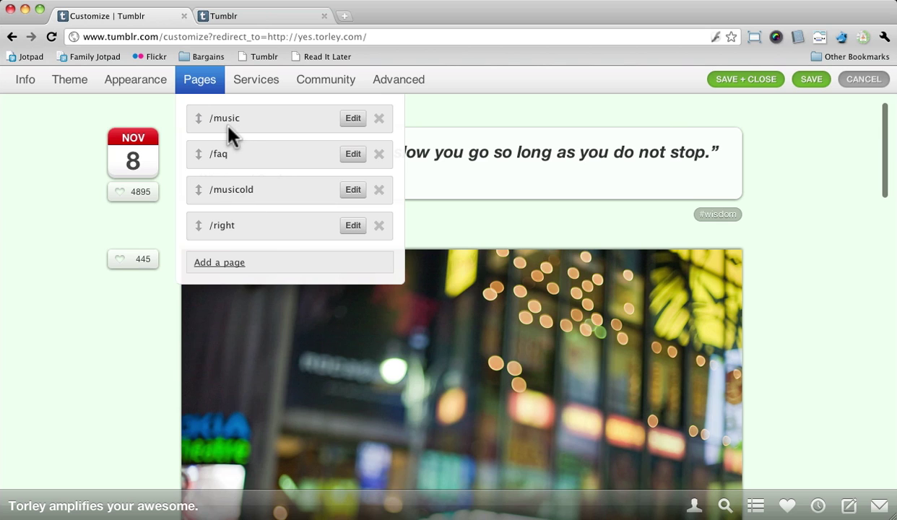
left_click(342, 154)
left_click_drag(136, 26, 192, 88)
scroll(309, 304, "down", 2)
scroll(309, 303, "down", 15)
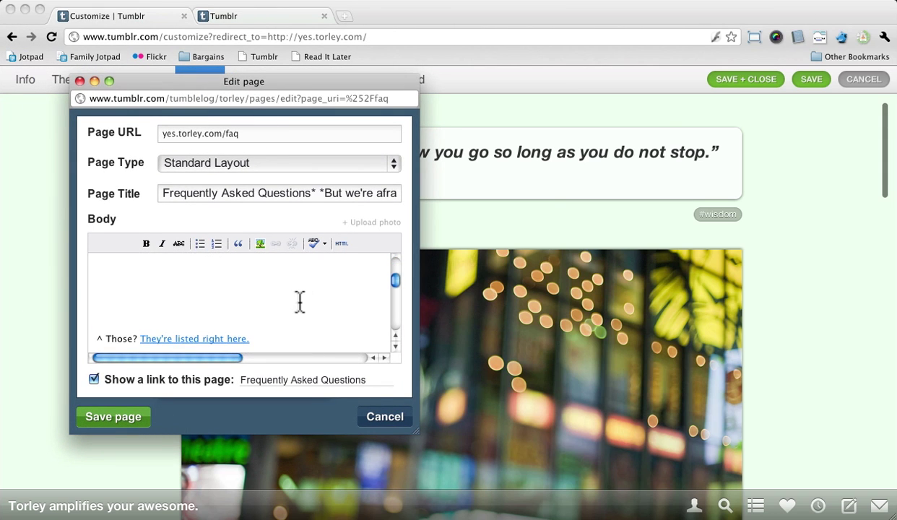
scroll(298, 300, "up", 10)
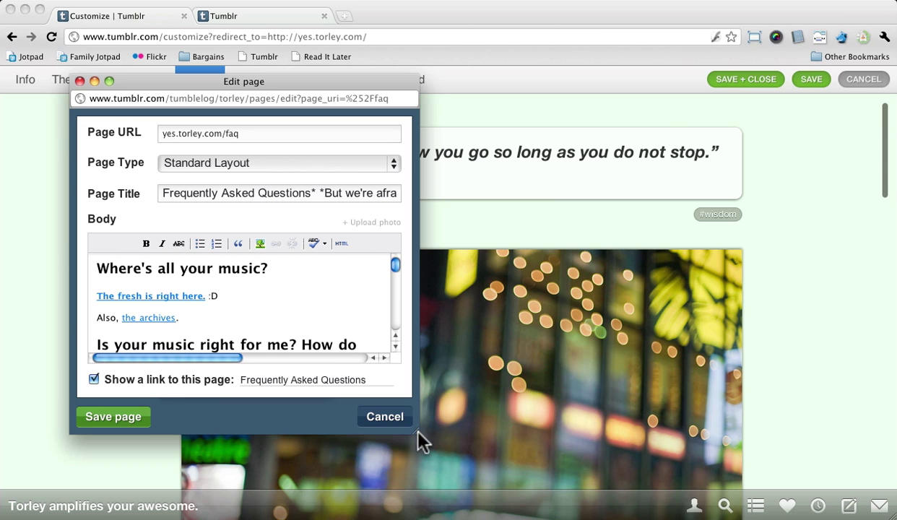
left_click_drag(417, 430, 581, 461)
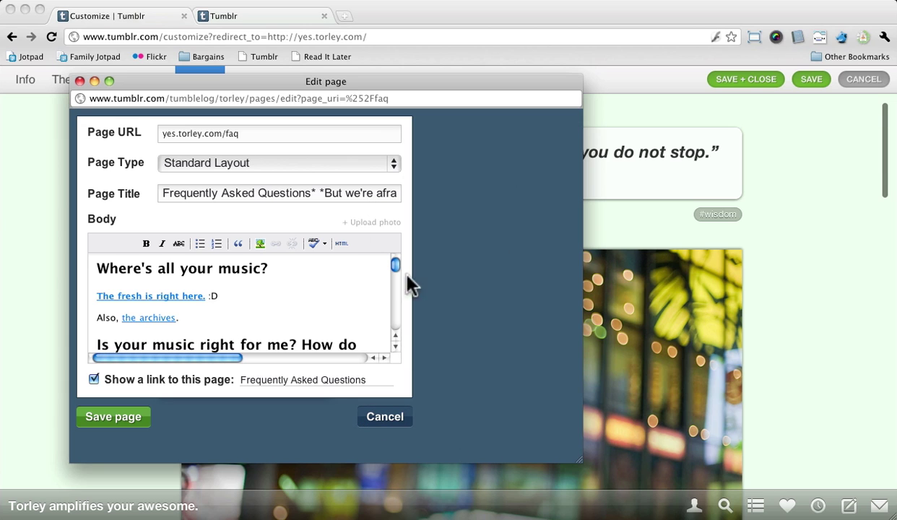
left_click(388, 417)
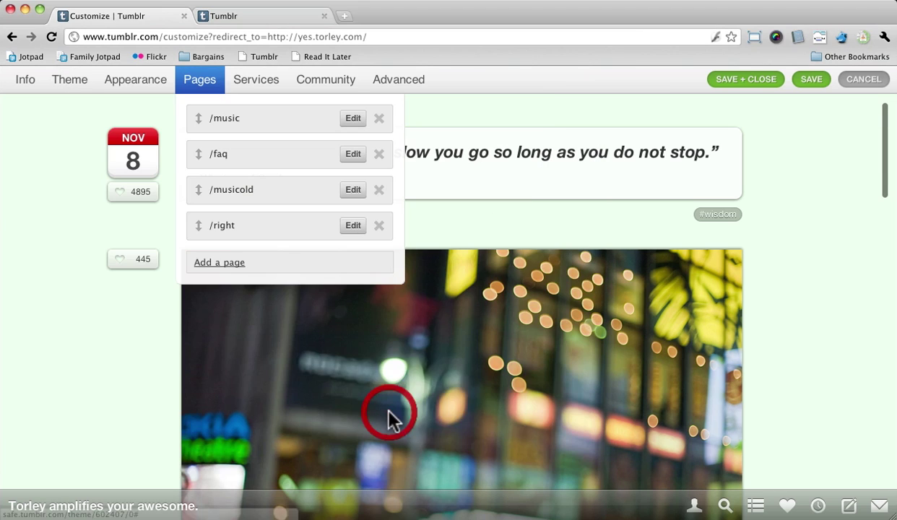
Review the Facebook, Twitter, FeedBurner and feed import settings in Services, then close the panel
left_click(260, 82)
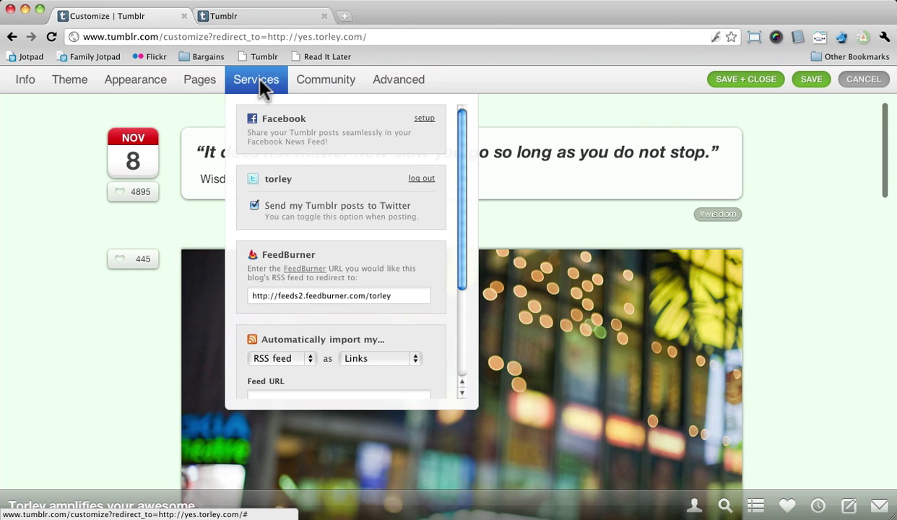
scroll(322, 217, "down", 5)
scroll(318, 216, "up", 3)
scroll(318, 217, "down", 3)
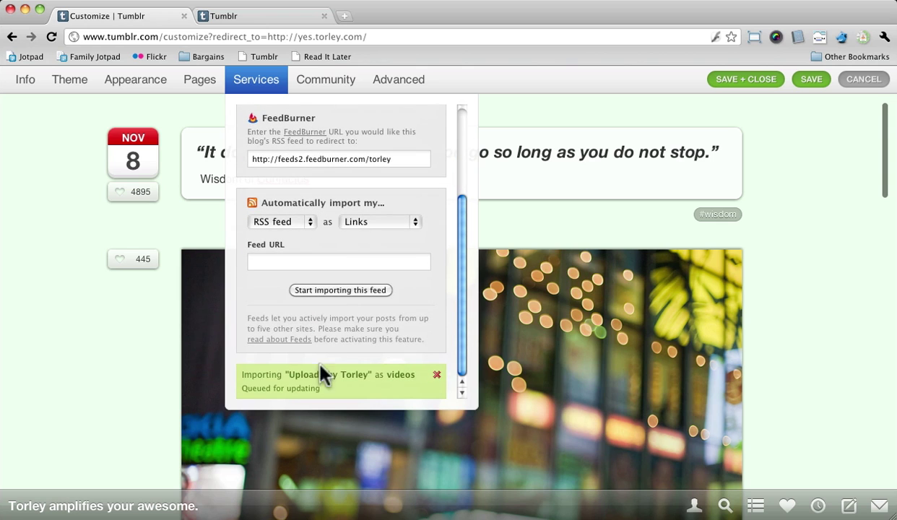
left_click(274, 90)
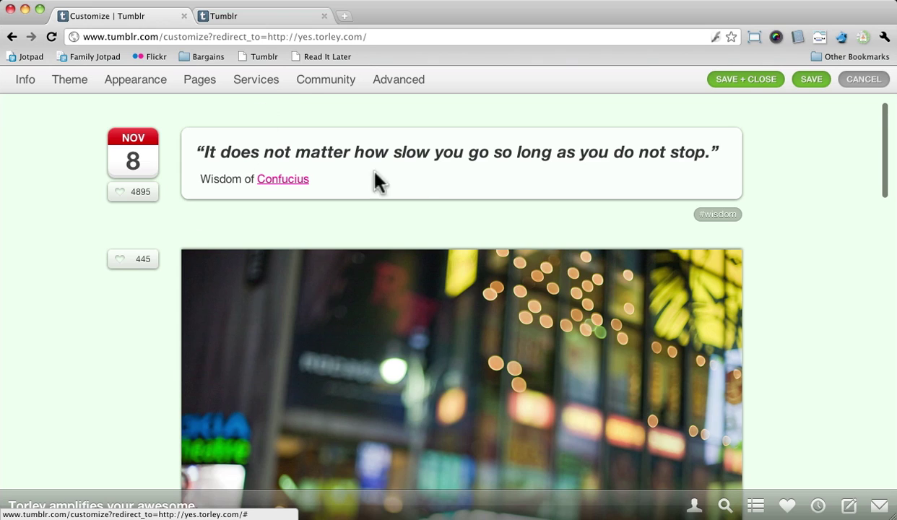
Browse the Community settings and then the Advanced settings
left_click(326, 80)
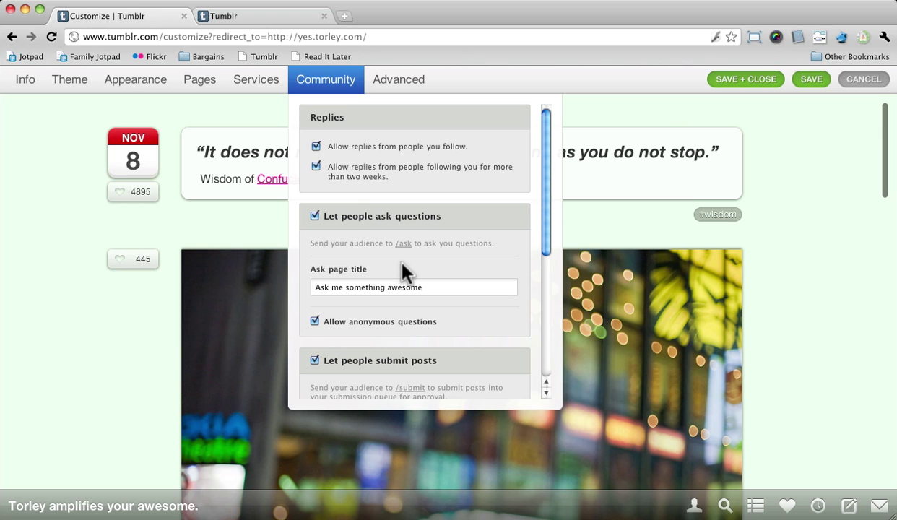
scroll(403, 271, "down", 8)
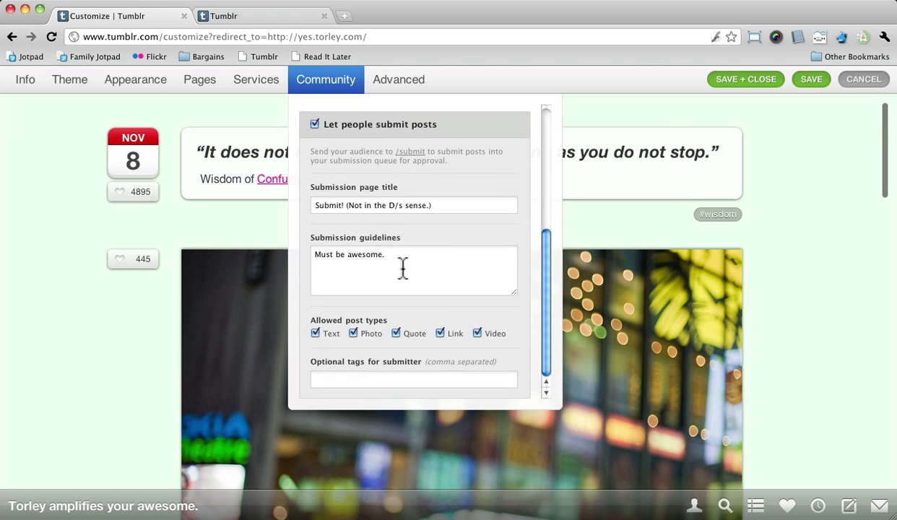
scroll(402, 269, "up", 8)
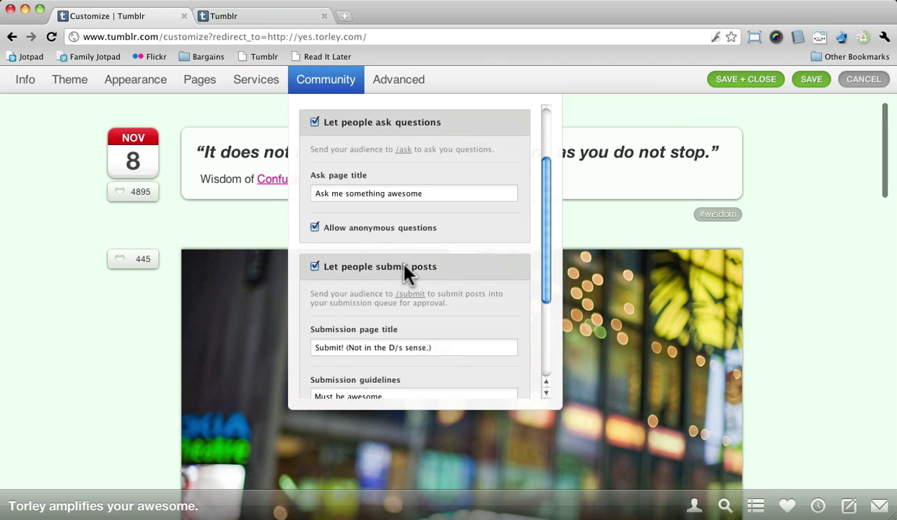
left_click(401, 80)
scroll(444, 298, "down", 10)
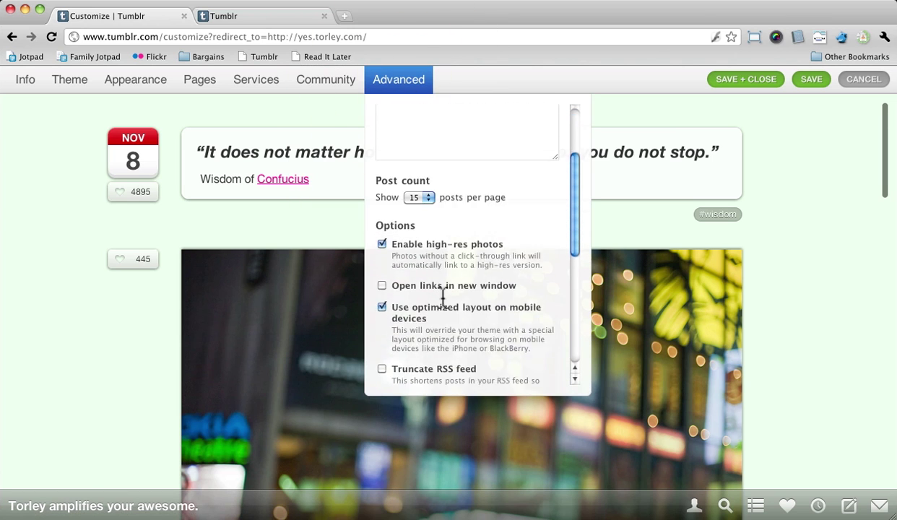
Revisit the Info, Pages and Appearance tabs, then cancel customization to return to the live blog
left_click(33, 83)
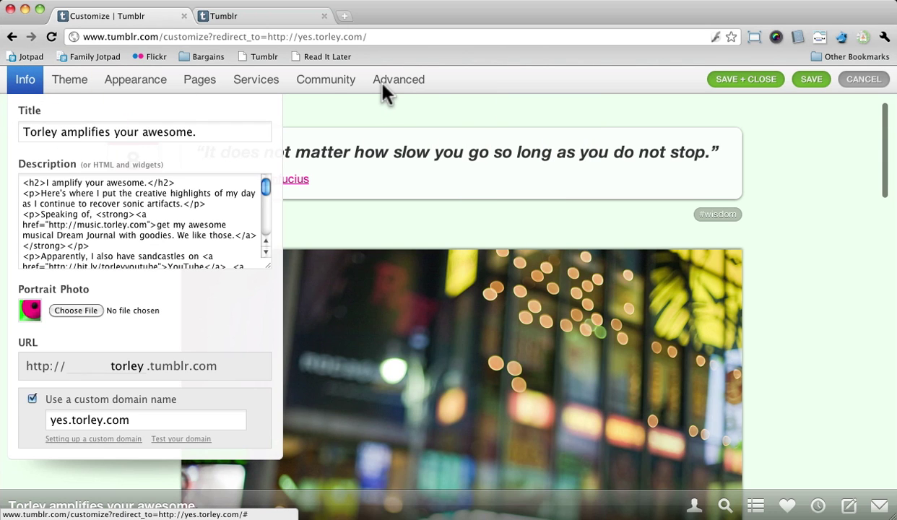
left_click(213, 81)
left_click(145, 81)
scroll(195, 246, "down", 6)
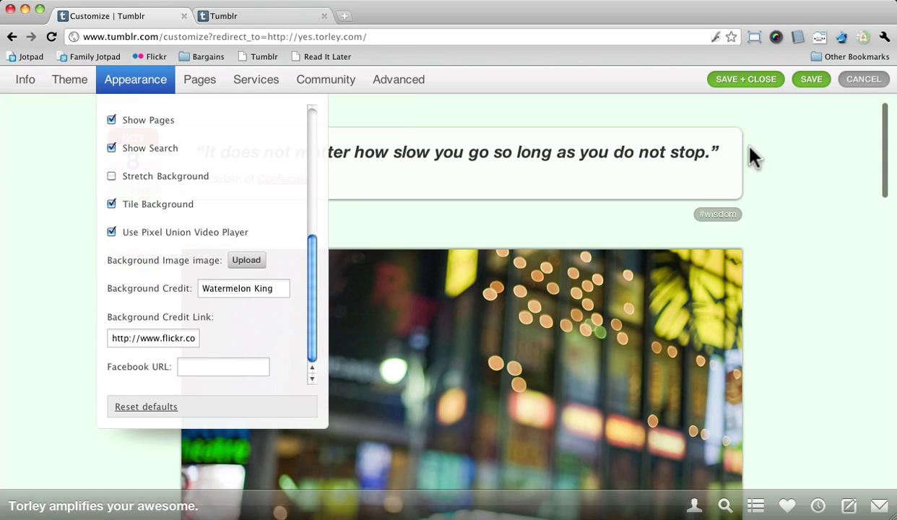
left_click(858, 79)
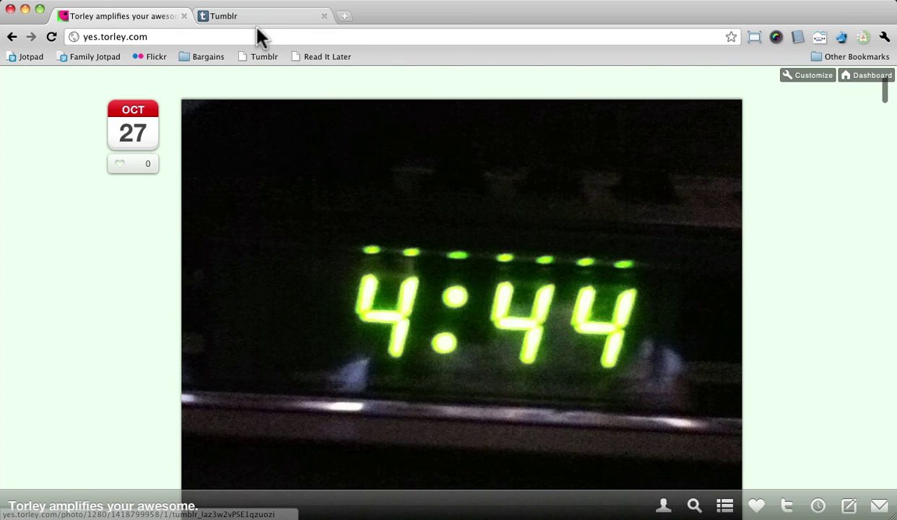
left_click(247, 19)
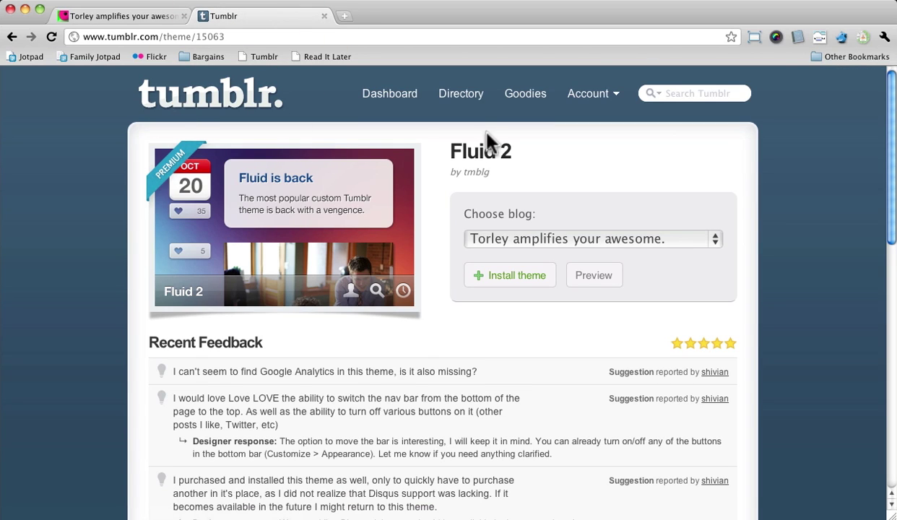
scroll(415, 347, "down", 3)
scroll(416, 346, "up", 3)
scroll(439, 290, "down", 6)
scroll(439, 290, "up", 3)
scroll(440, 296, "up", 3)
scroll(366, 320, "down", 9)
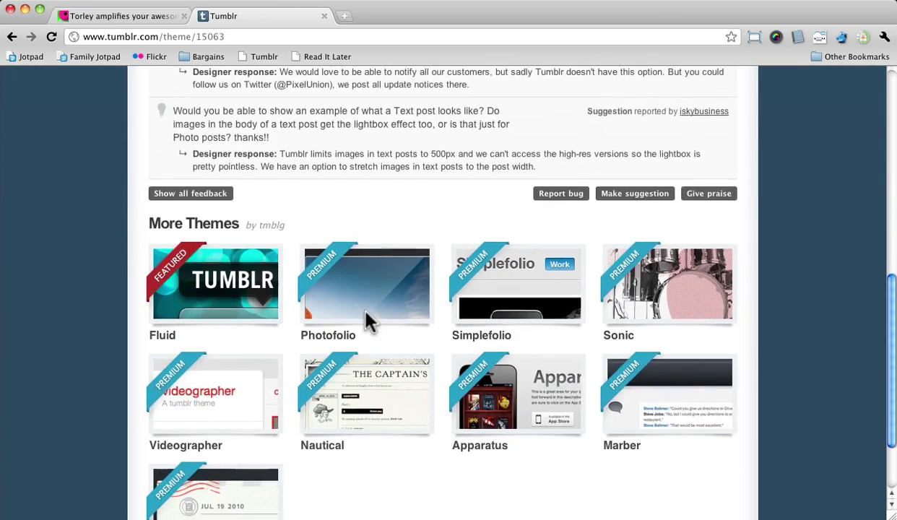
scroll(366, 320, "up", 9)
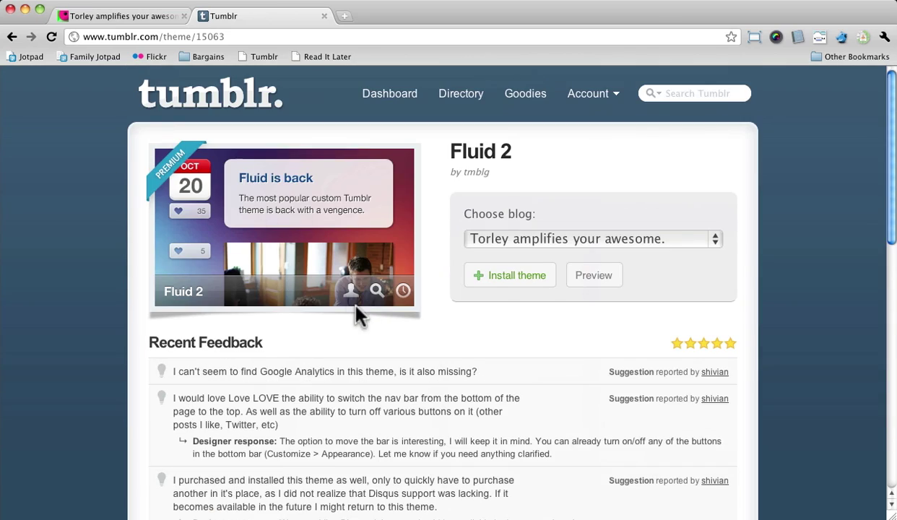
scroll(358, 314, "down", 3)
scroll(357, 314, "up", 3)
scroll(463, 338, "down", 2)
scroll(462, 338, "down", 6)
scroll(462, 338, "up", 7)
scroll(462, 340, "down", 7)
scroll(457, 340, "down", 3)
scroll(453, 341, "up", 7)
scroll(326, 302, "down", 10)
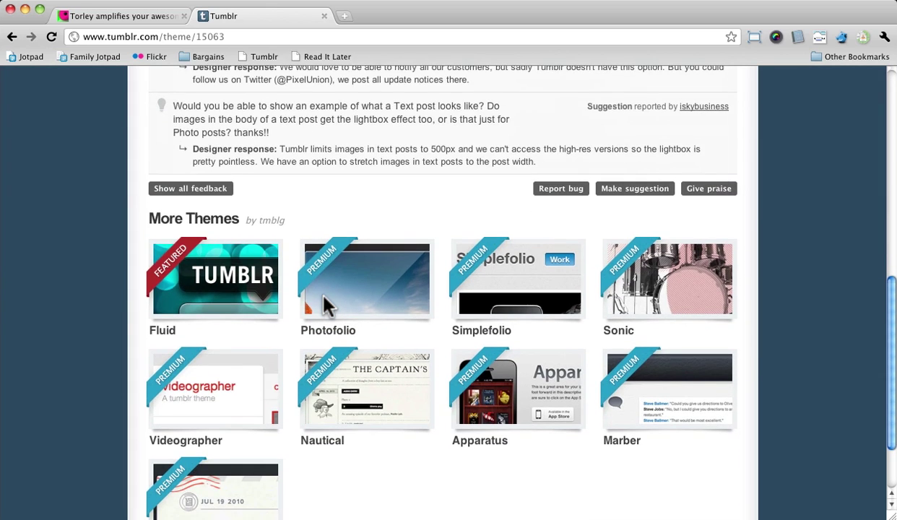
scroll(325, 302, "up", 10)
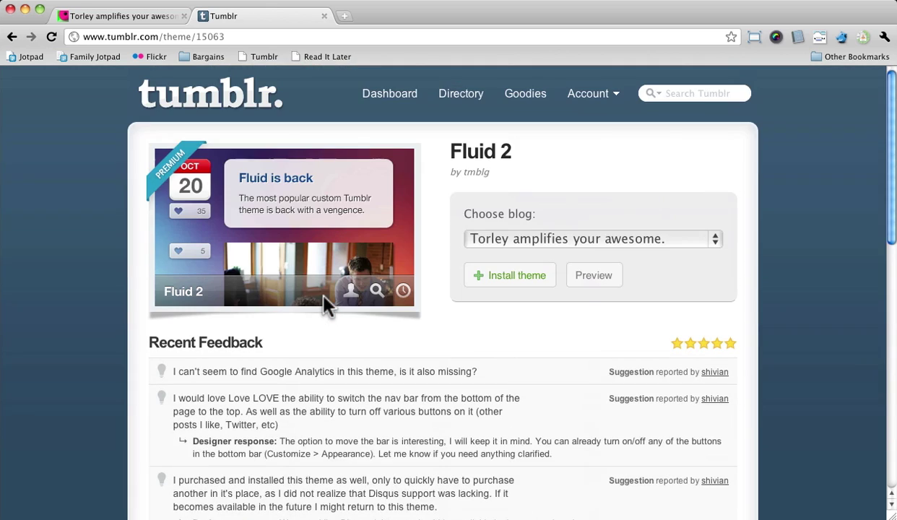
left_click(592, 284)
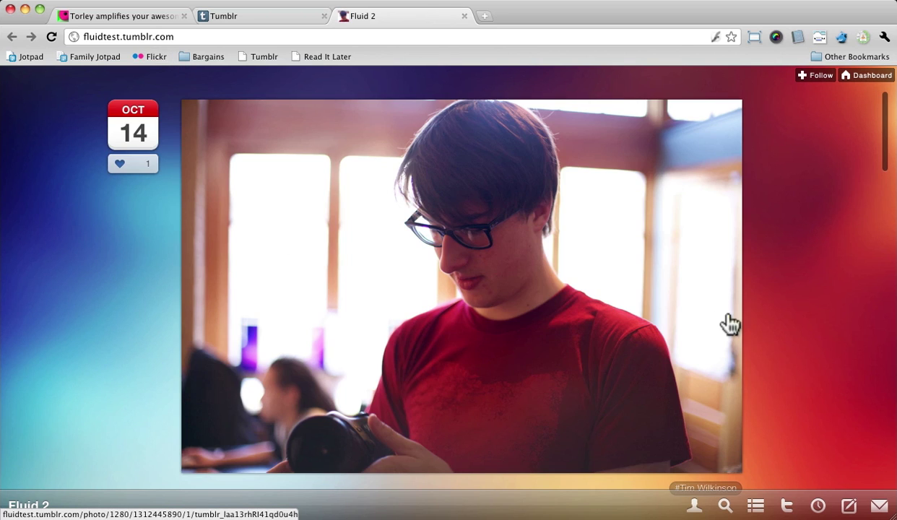
scroll(171, 298, "down", 5)
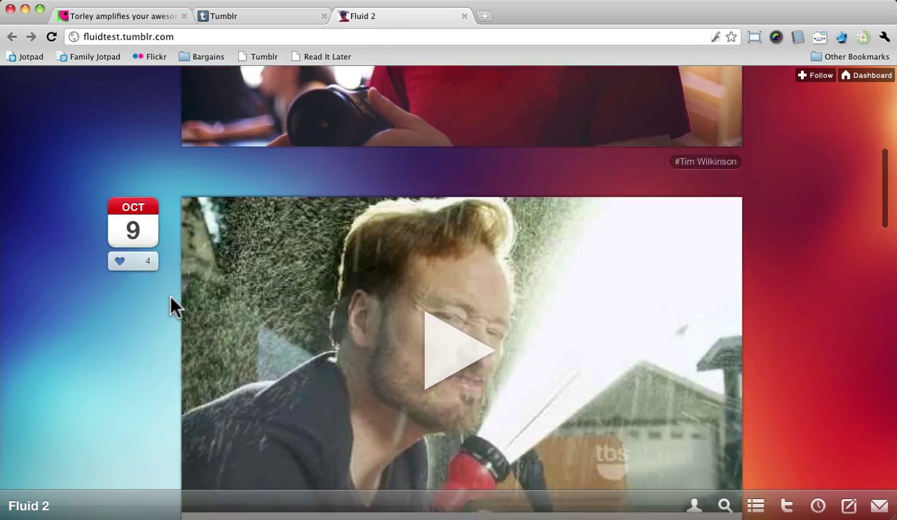
scroll(170, 296, "down", 10)
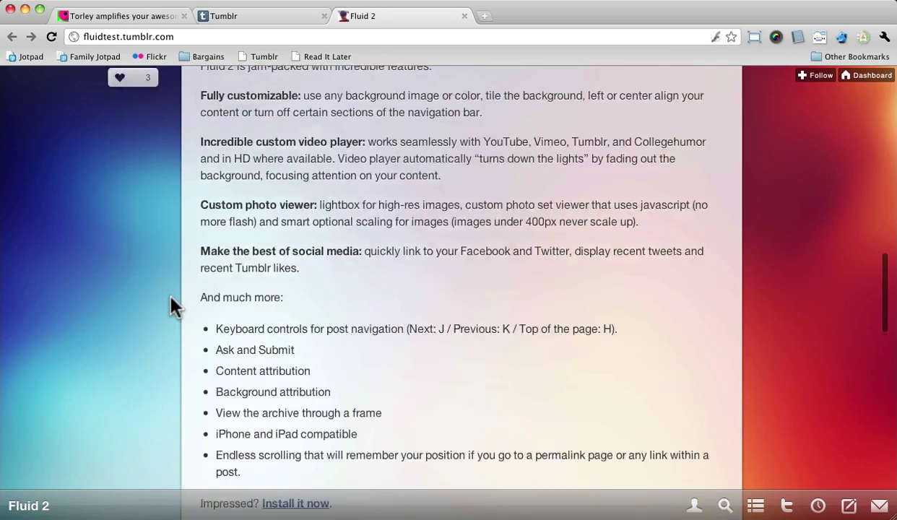
scroll(171, 297, "down", 9)
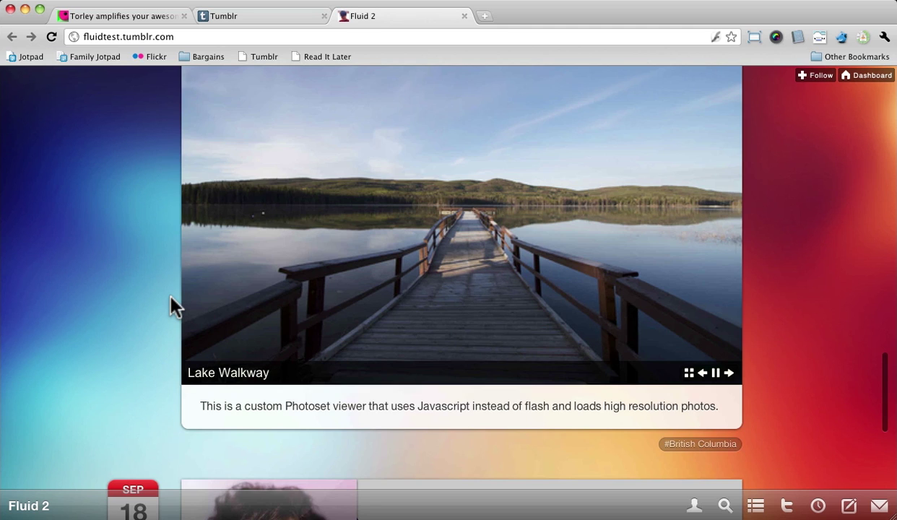
scroll(171, 304, "down", 6)
middle_click(359, 20)
left_click(137, 18)
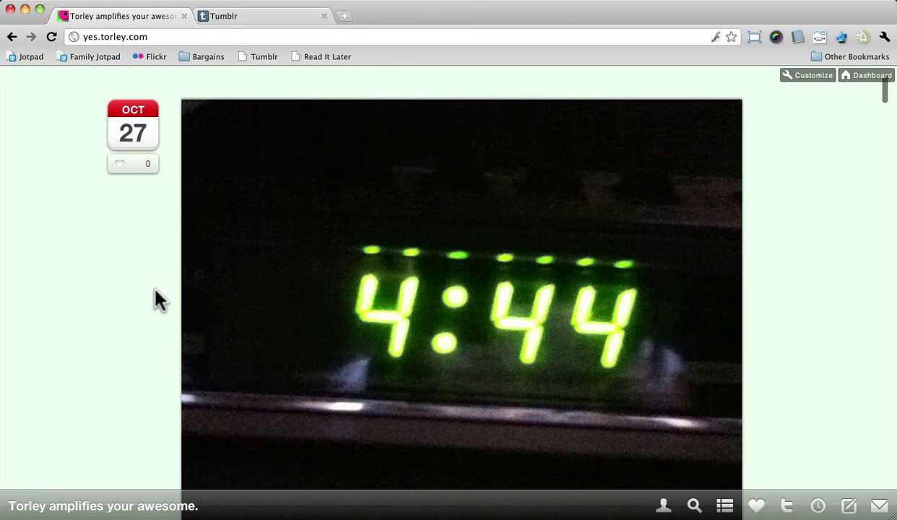
scroll(153, 291, "down", 4)
scroll(157, 300, "down", 5)
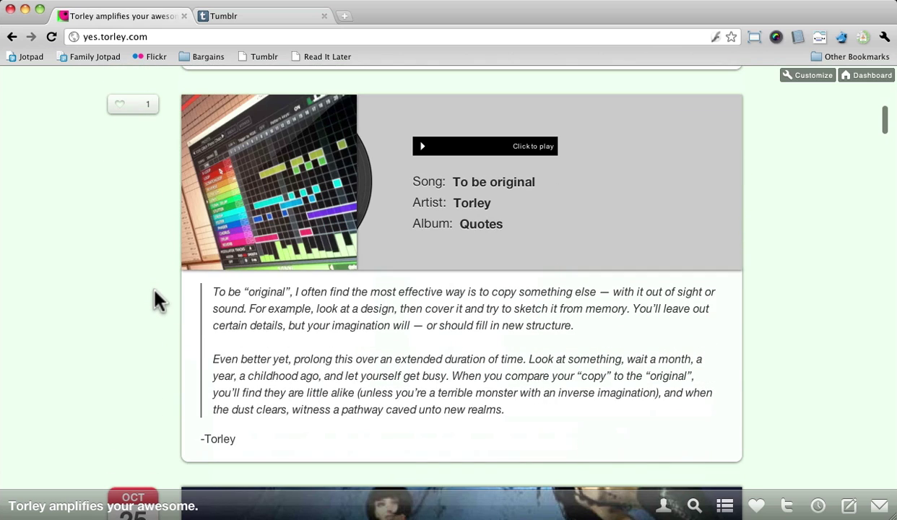
scroll(157, 299, "down", 1)
scroll(157, 300, "down", 5)
scroll(157, 300, "up", 1)
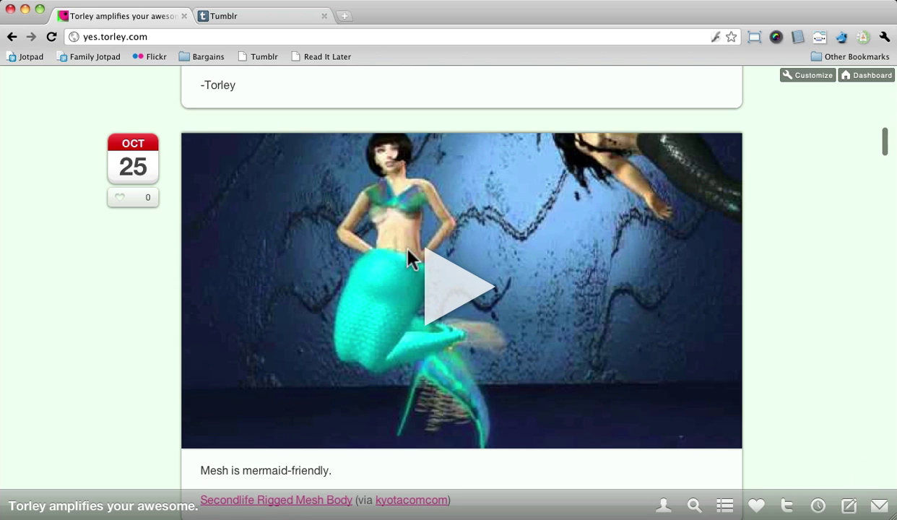
left_click(875, 505)
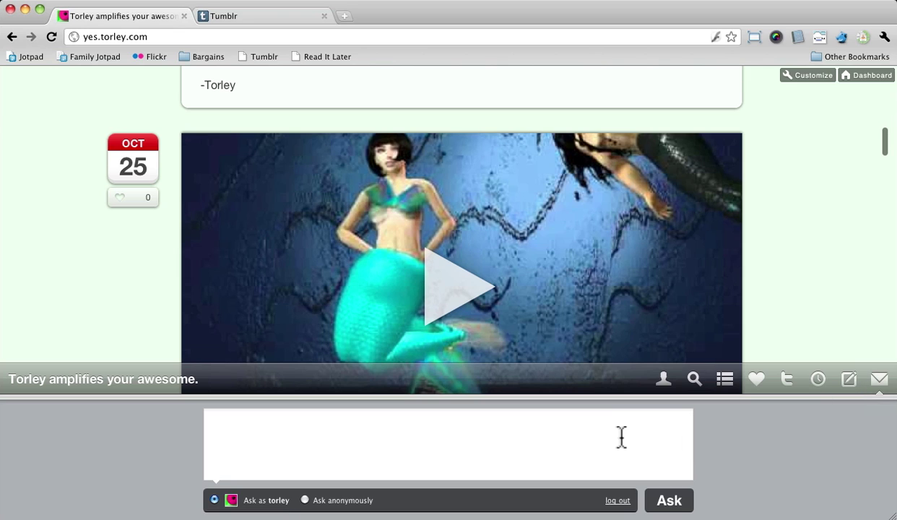
left_click(882, 388)
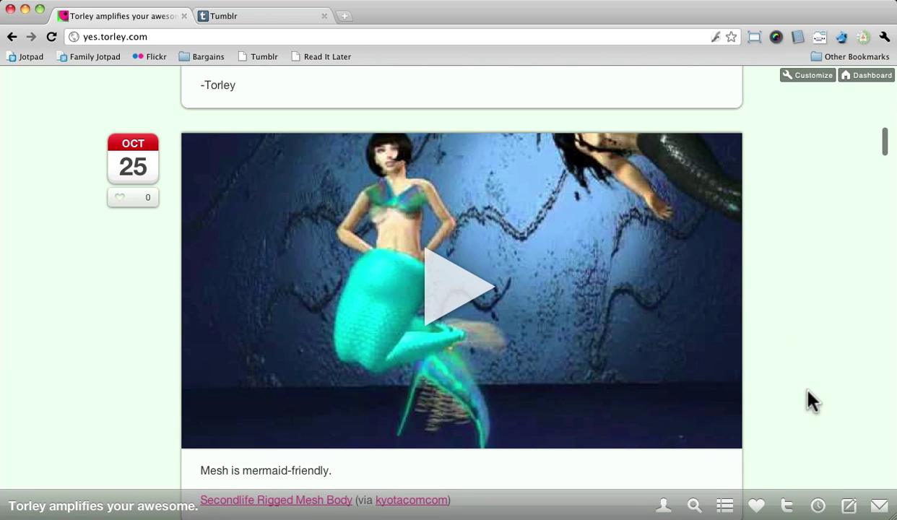
scroll(807, 391, "down", 2)
scroll(808, 392, "up", 2)
scroll(807, 392, "down", 4)
scroll(808, 398, "down", 8)
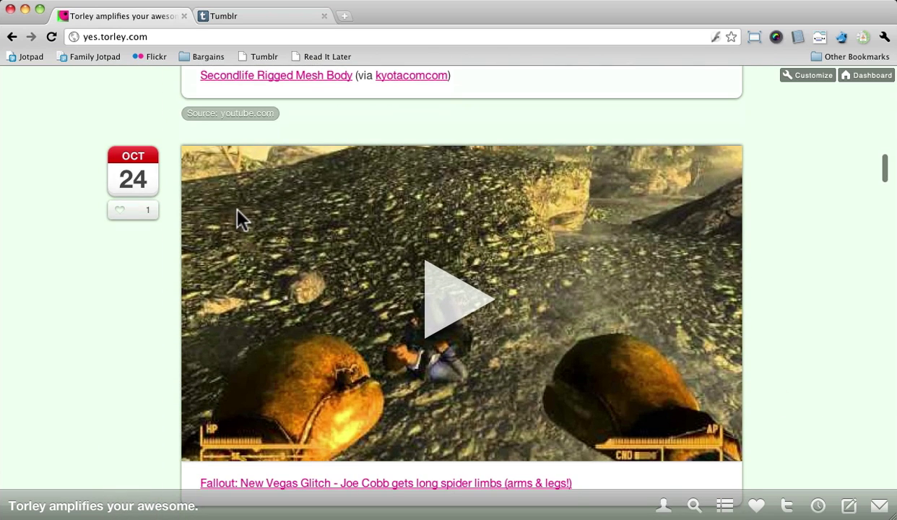
scroll(224, 234, "up", 20)
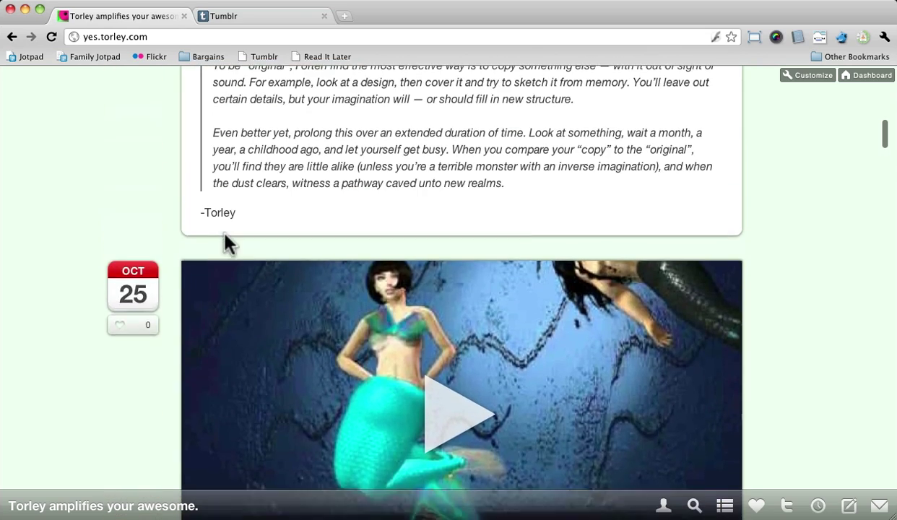
scroll(226, 242, "up", 10)
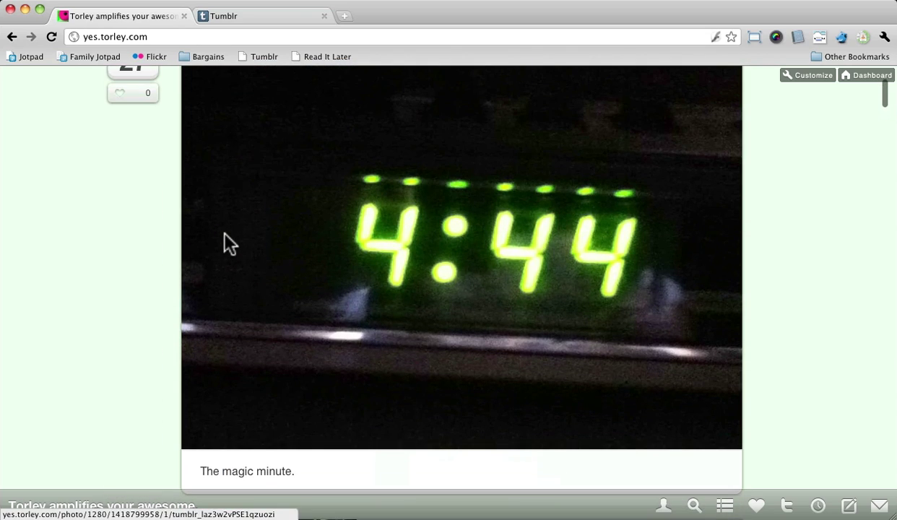
scroll(226, 242, "up", 2)
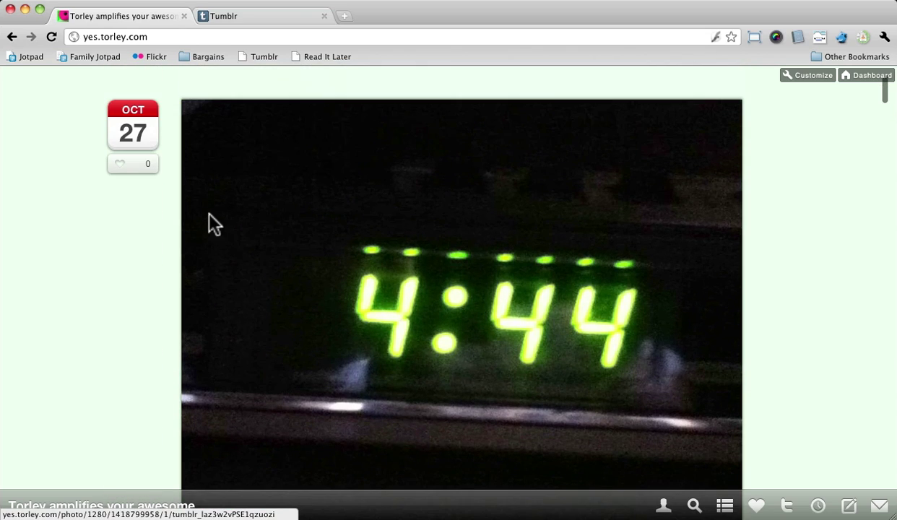
left_click(285, 16)
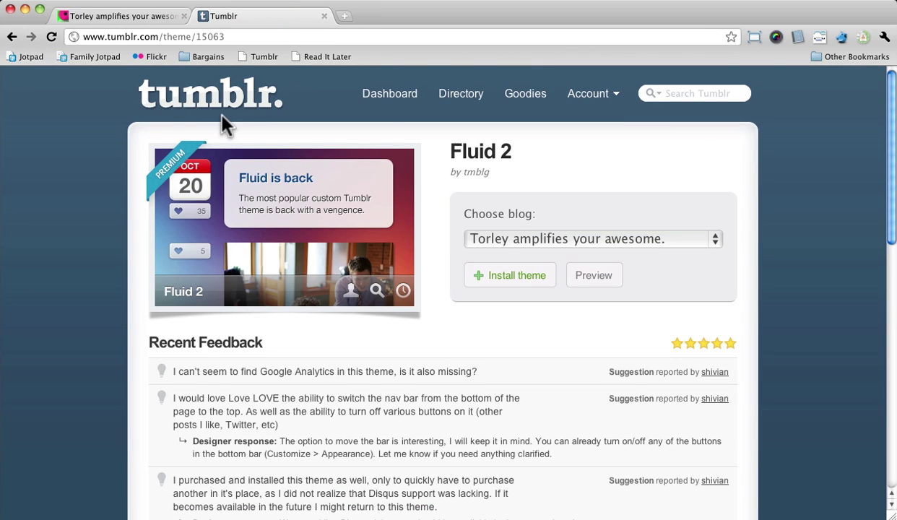
left_click(115, 16)
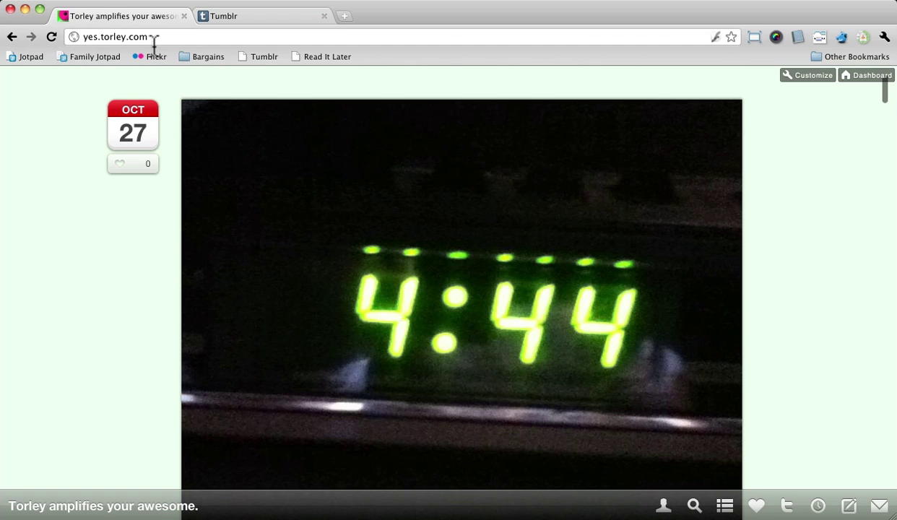
left_click(215, 16)
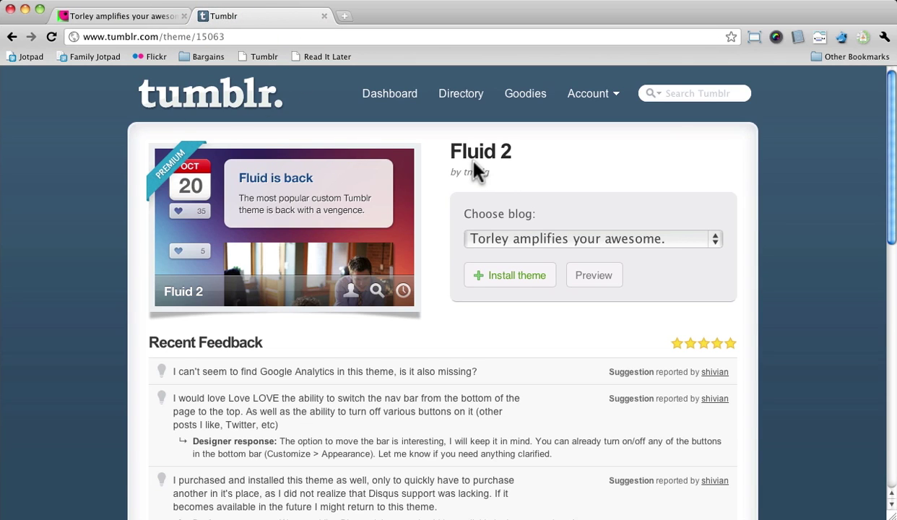